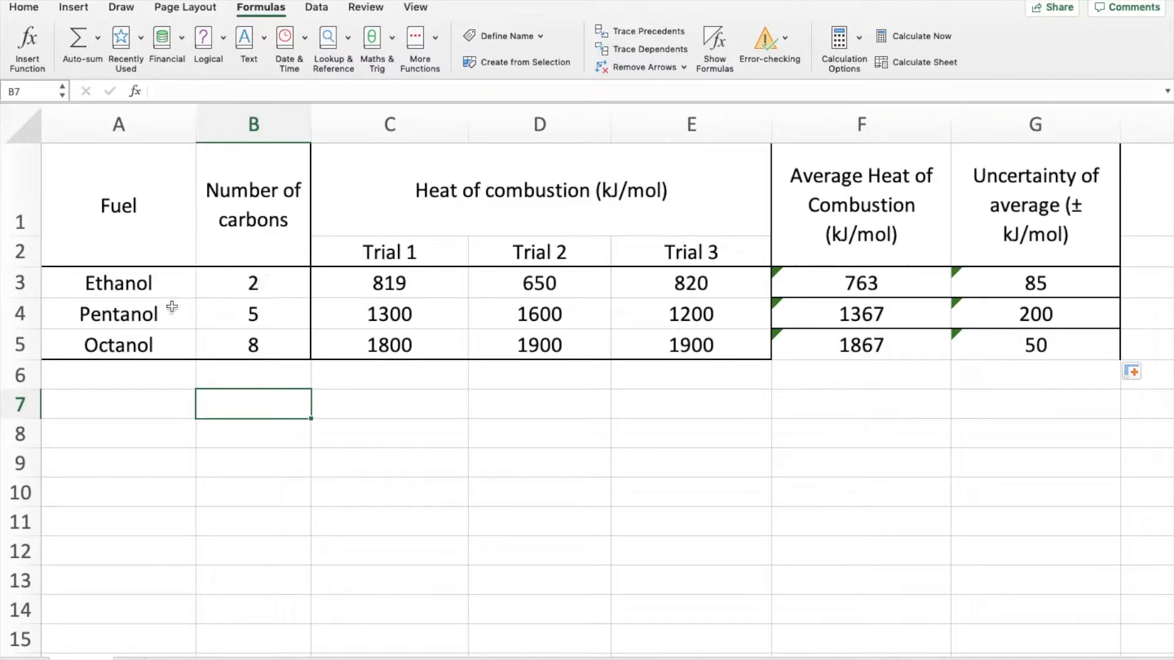
{"action": "left_click", "coordinate": [247, 296]}
{"action": "mouse_move", "coordinate": [247, 296]}
{"action": "left_mouse_down"}
{"action": "mouse_move", "coordinate": [255, 352]}
{"action": "mouse_move", "coordinate": [267, 355]}
{"action": "left_mouse_up"}
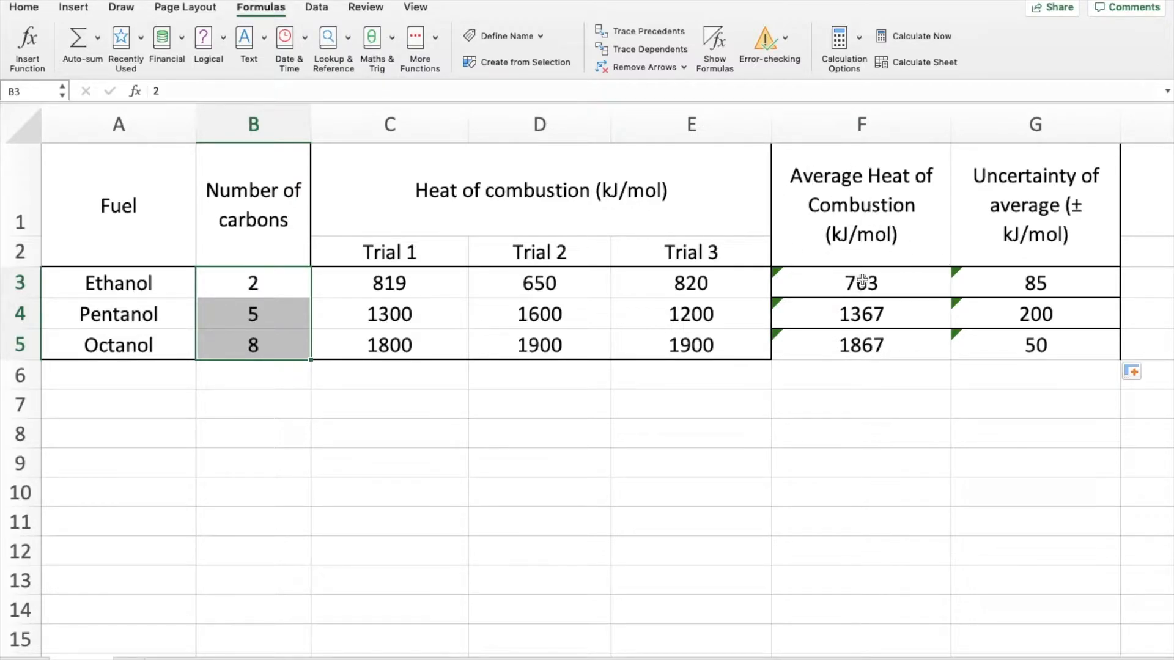
{"action": "left_click_drag", "start_coordinate": [862, 281], "coordinate": [861, 342]}
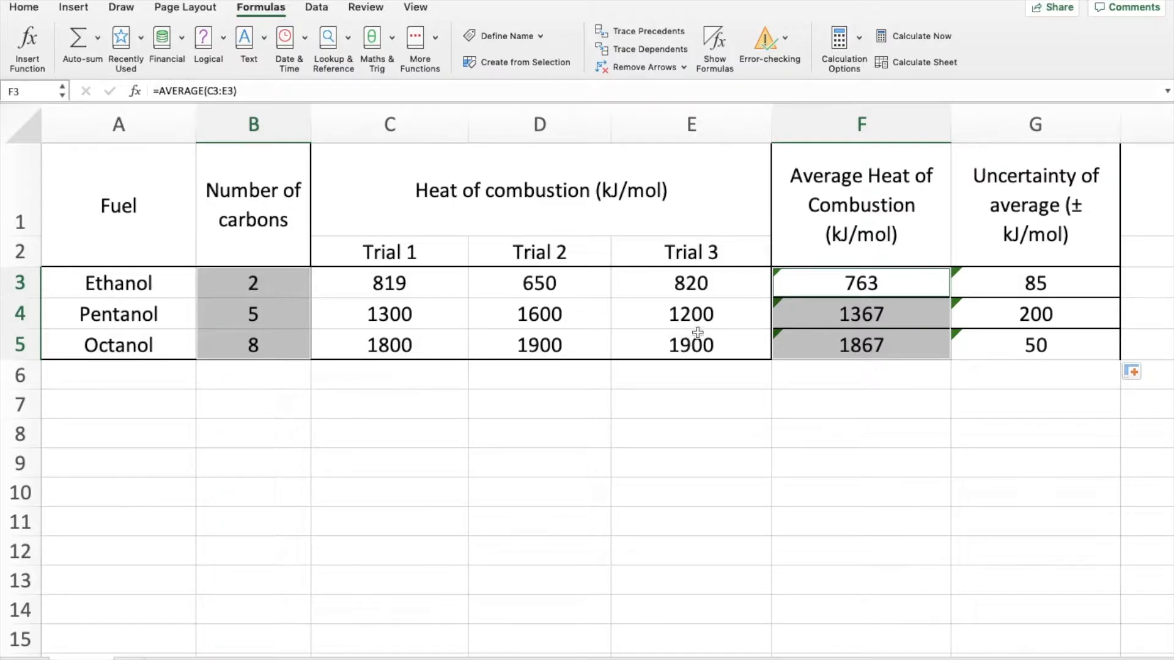
{"action": "left_click", "coordinate": [388, 373]}
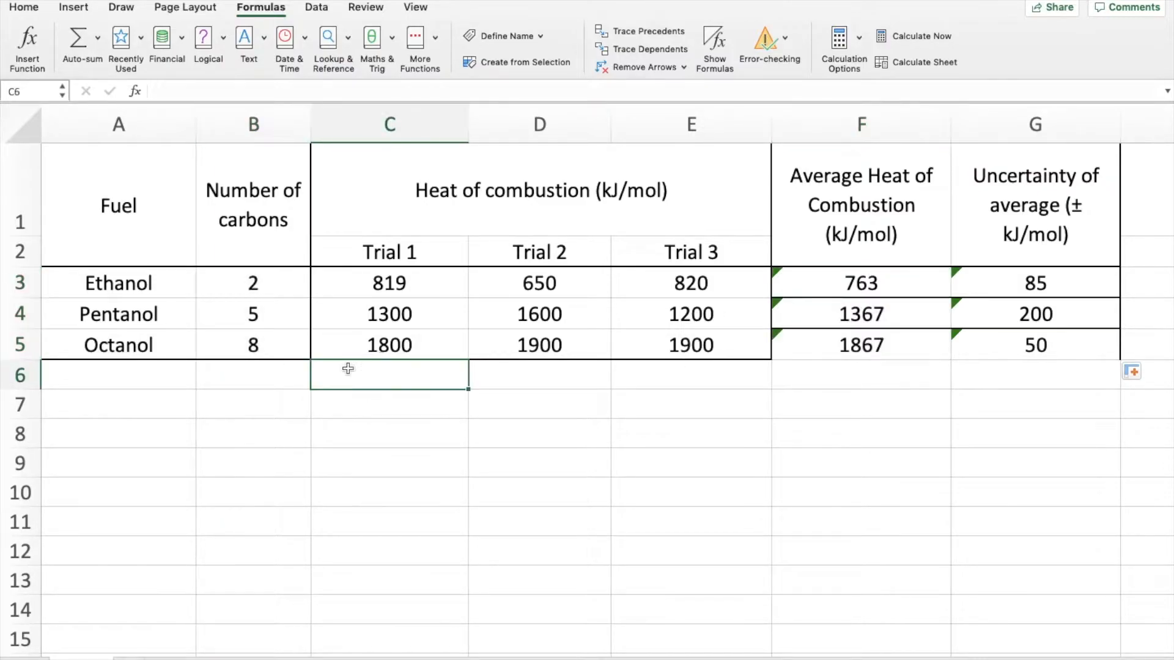
- Insert a plain scatter chart from the number of carbons in B3:B5 and the average heats of combustion in F3:F5
{"action": "left_click_drag", "start_coordinate": [261, 283], "coordinate": [260, 346]}
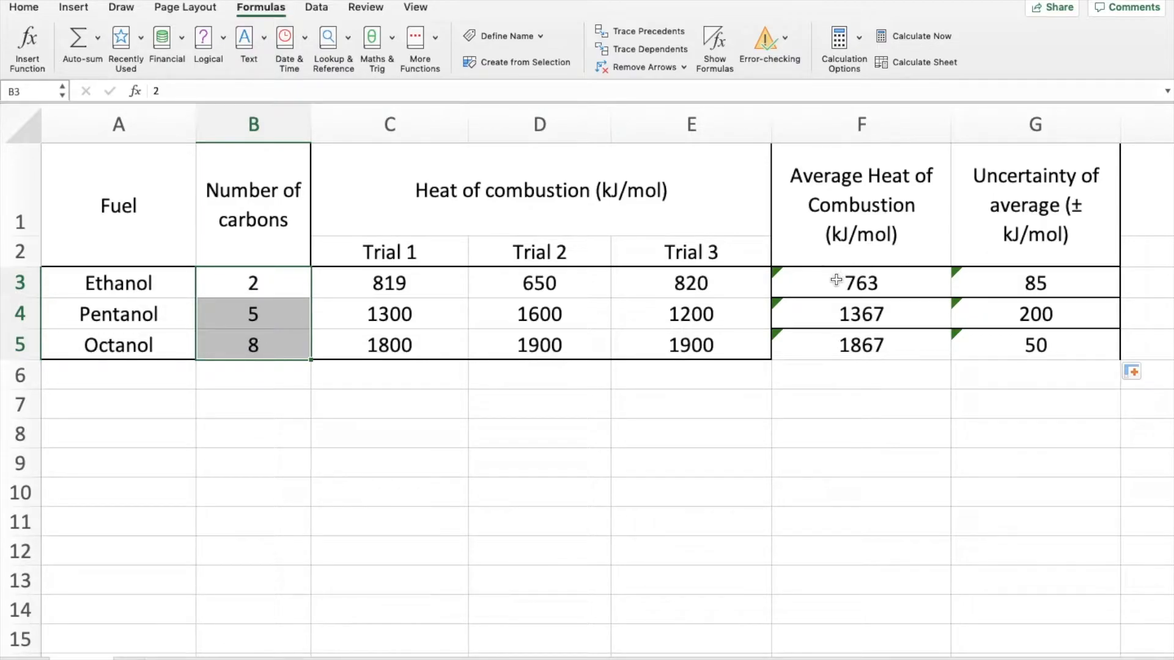
{"action": "left_click_drag", "start_coordinate": [836, 280], "coordinate": [820, 348]}
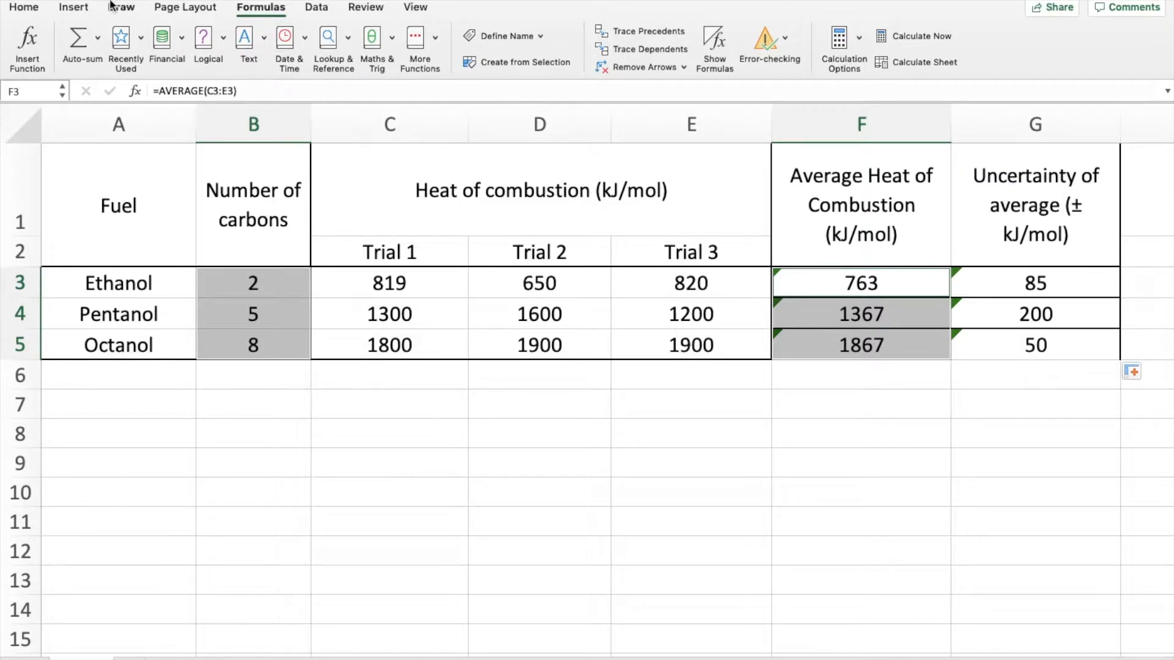
{"action": "left_click", "coordinate": [74, 8]}
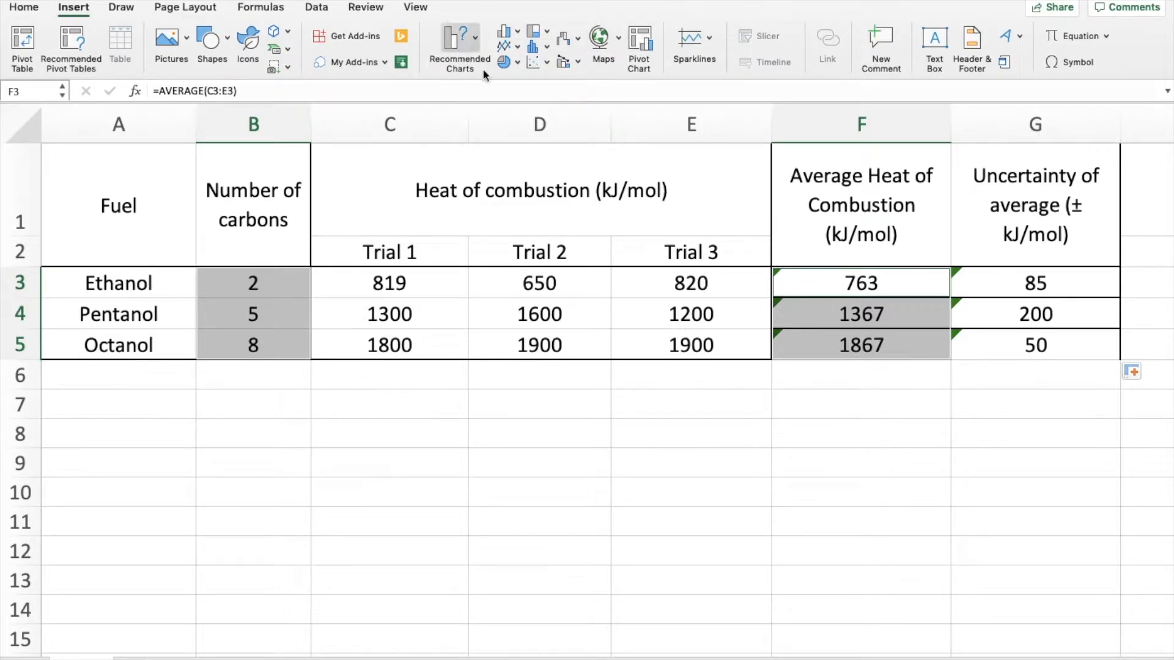
{"action": "left_click", "coordinate": [538, 60]}
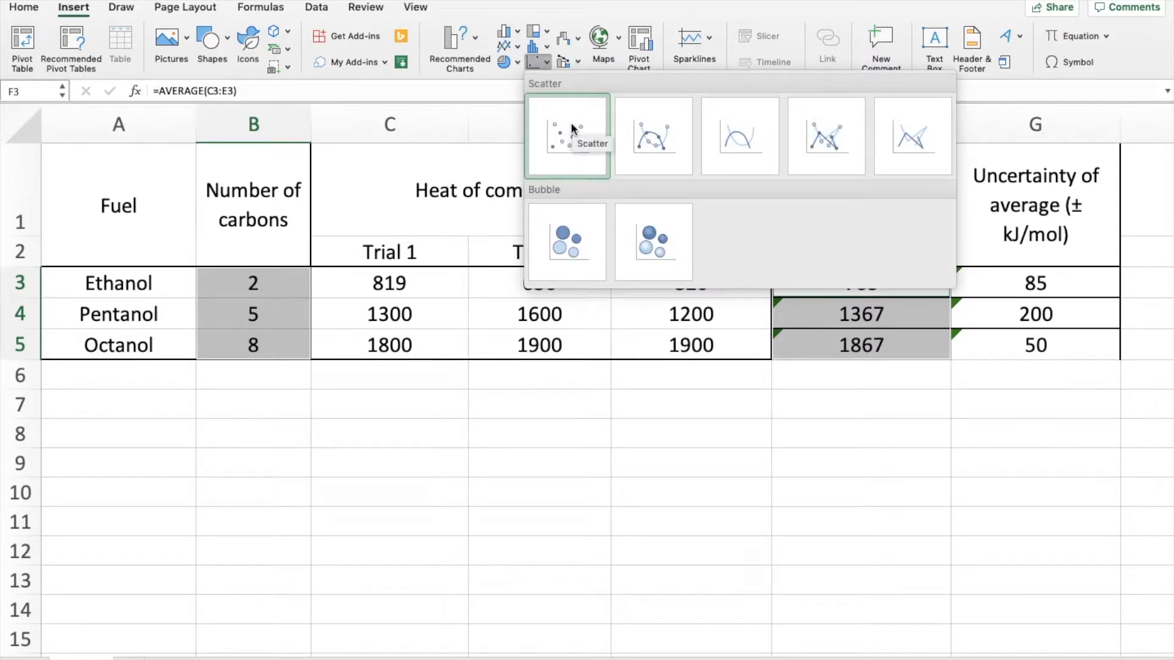
{"action": "left_click", "coordinate": [570, 143]}
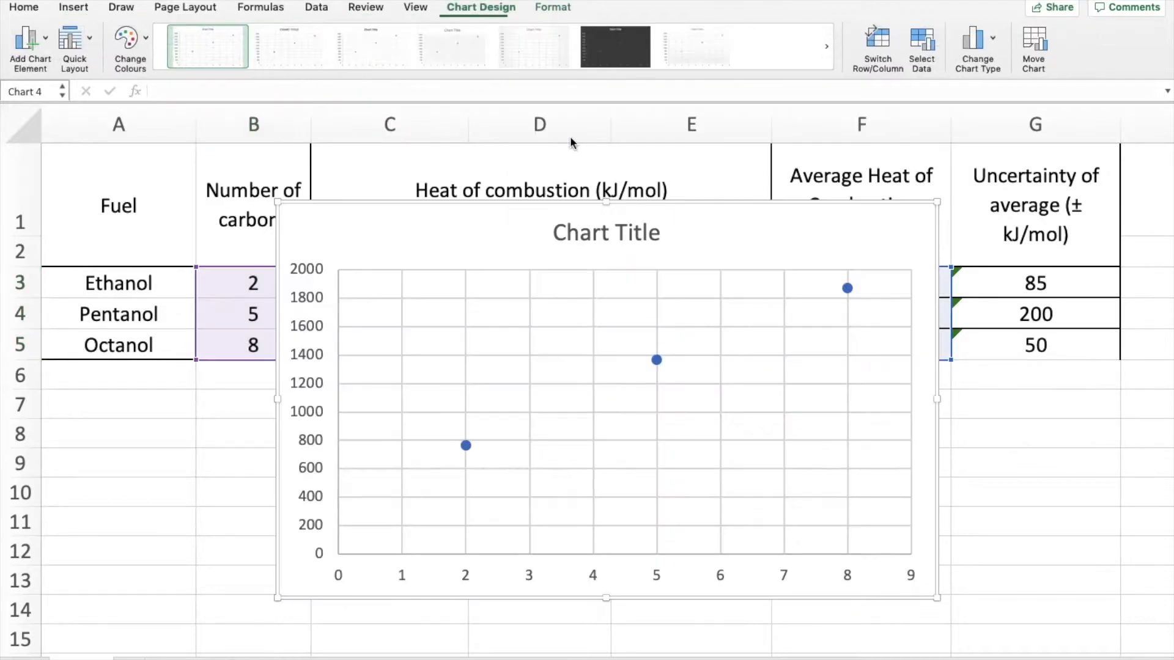
- Move the scatter chart down so that it sits below the data table
{"action": "scroll", "coordinate": [907, 237], "scroll_direction": "down", "scroll_amount": 2}
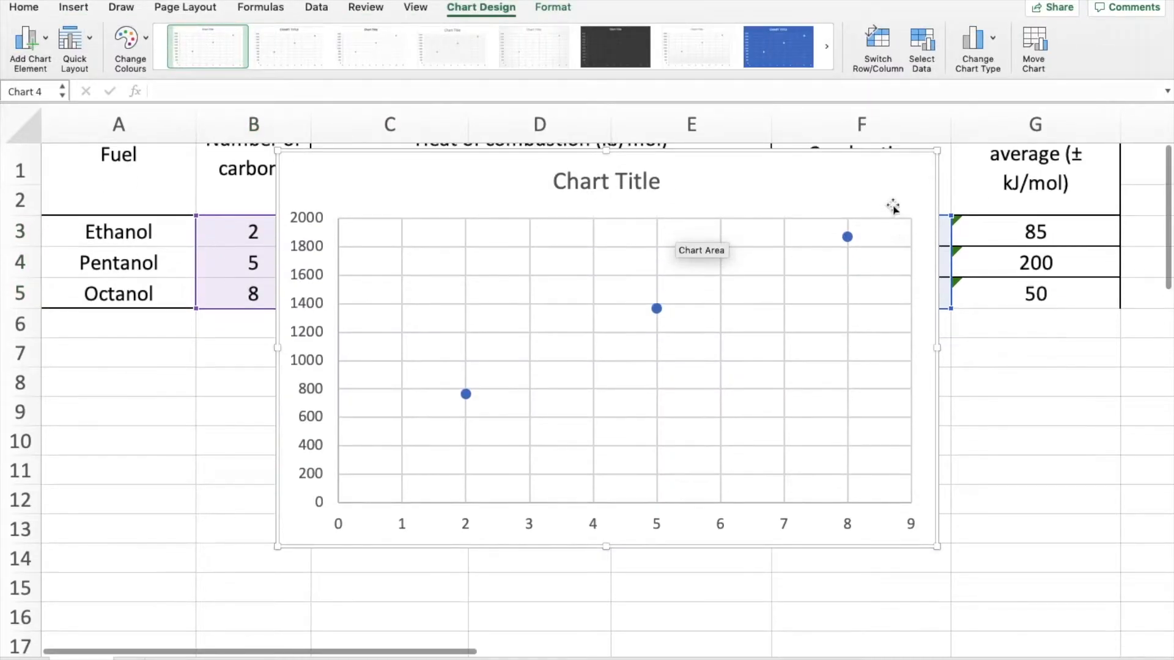
{"action": "left_click_drag", "start_coordinate": [880, 155], "coordinate": [828, 270]}
{"action": "scroll", "coordinate": [827, 270], "scroll_direction": "down", "scroll_amount": 2}
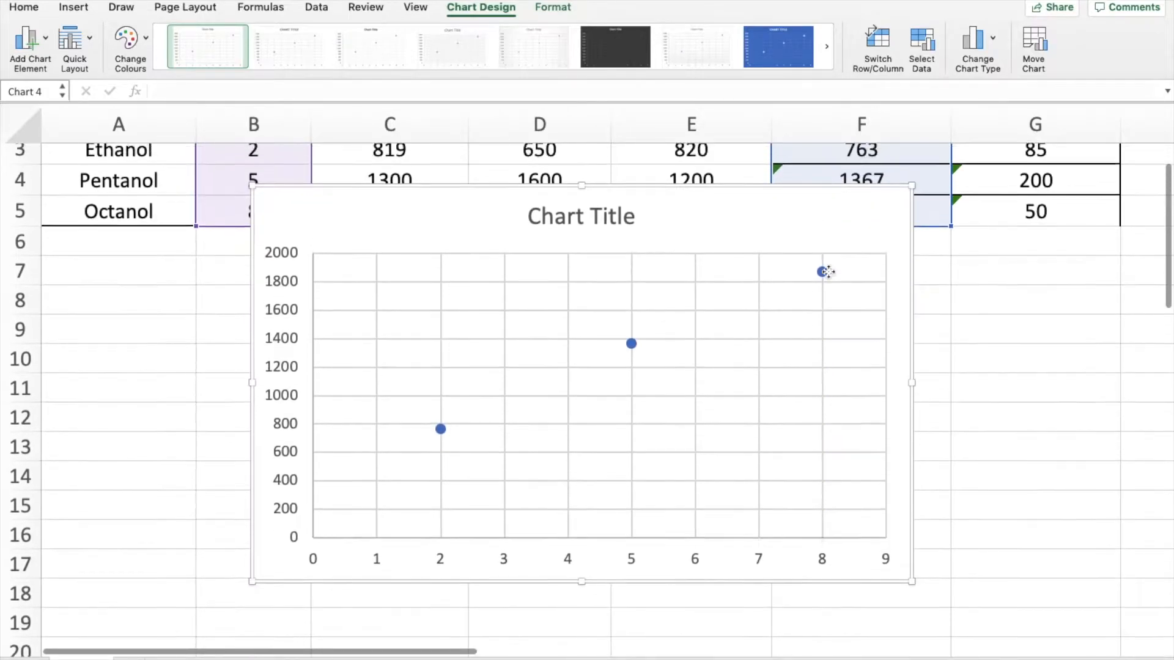
{"action": "left_click_drag", "start_coordinate": [752, 211], "coordinate": [723, 259]}
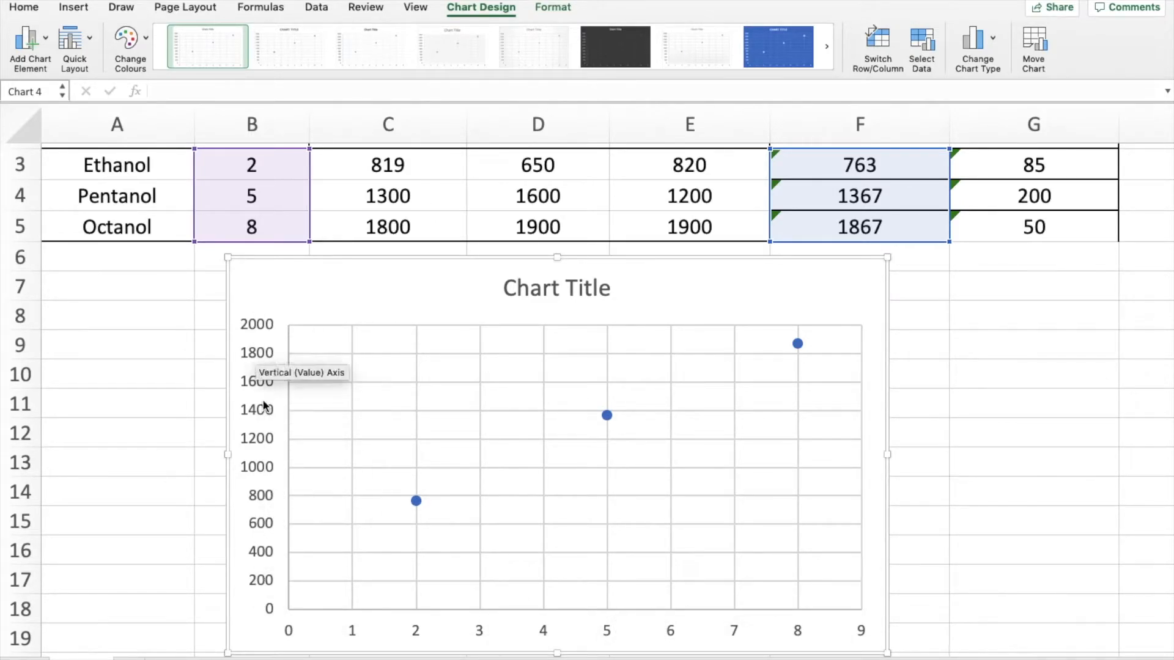
{"action": "scroll", "coordinate": [757, 343], "scroll_direction": "down", "scroll_amount": 1}
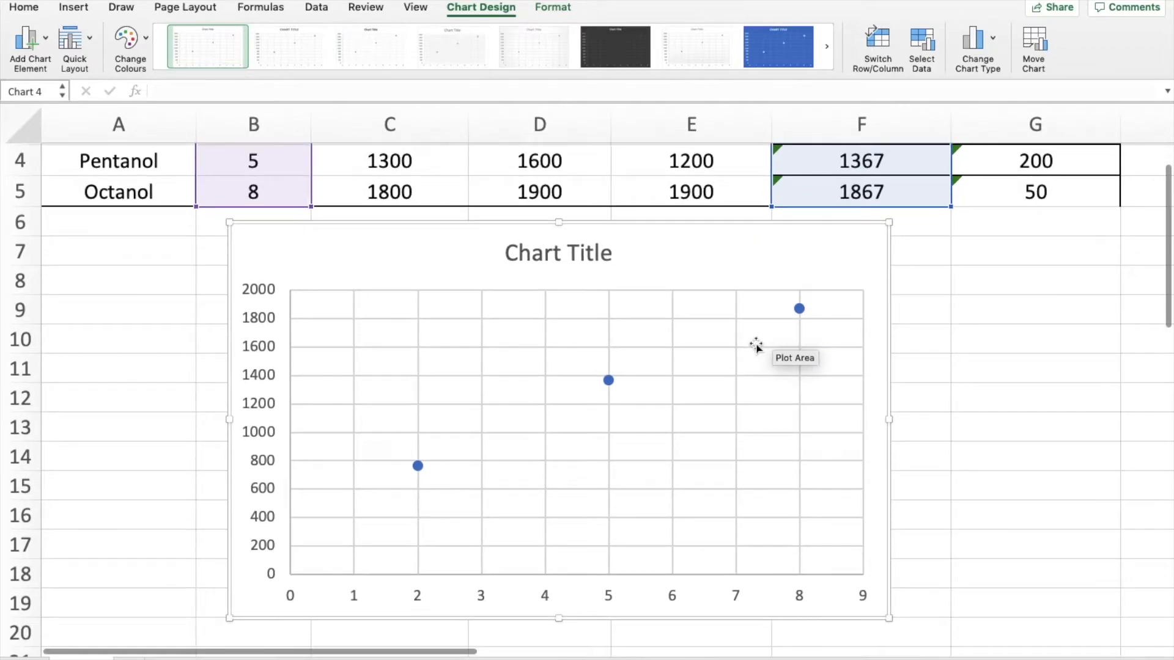
- Try switching the chart's rows and columns, and switch them back
{"action": "left_click", "coordinate": [878, 39]}
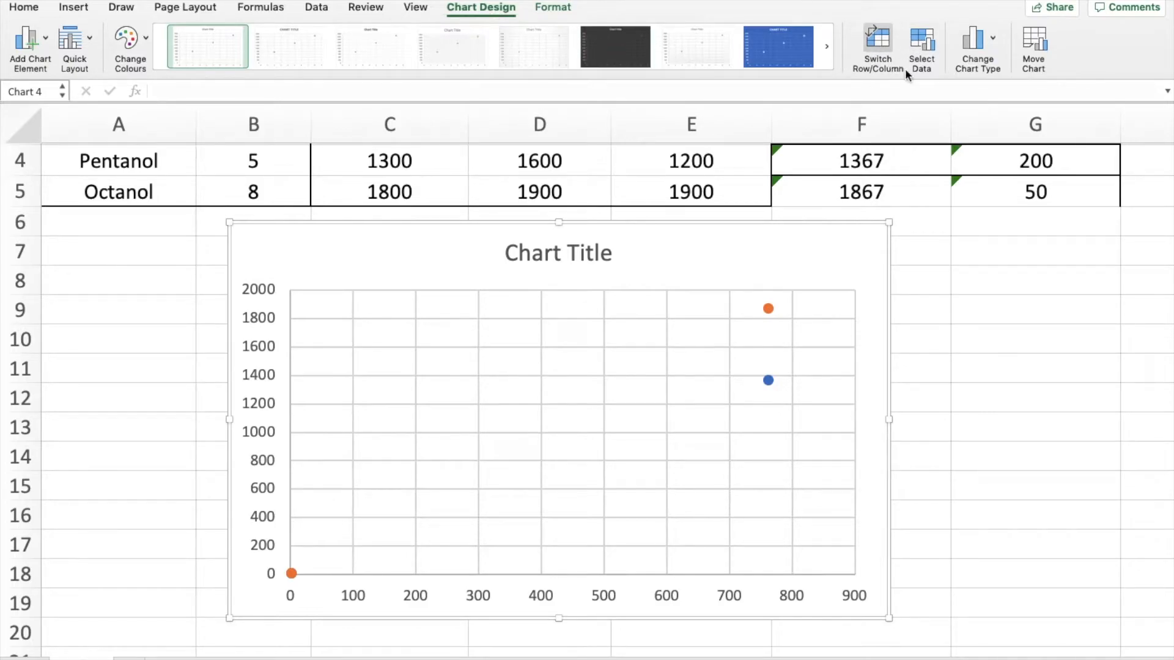
{"action": "left_click", "coordinate": [876, 44]}
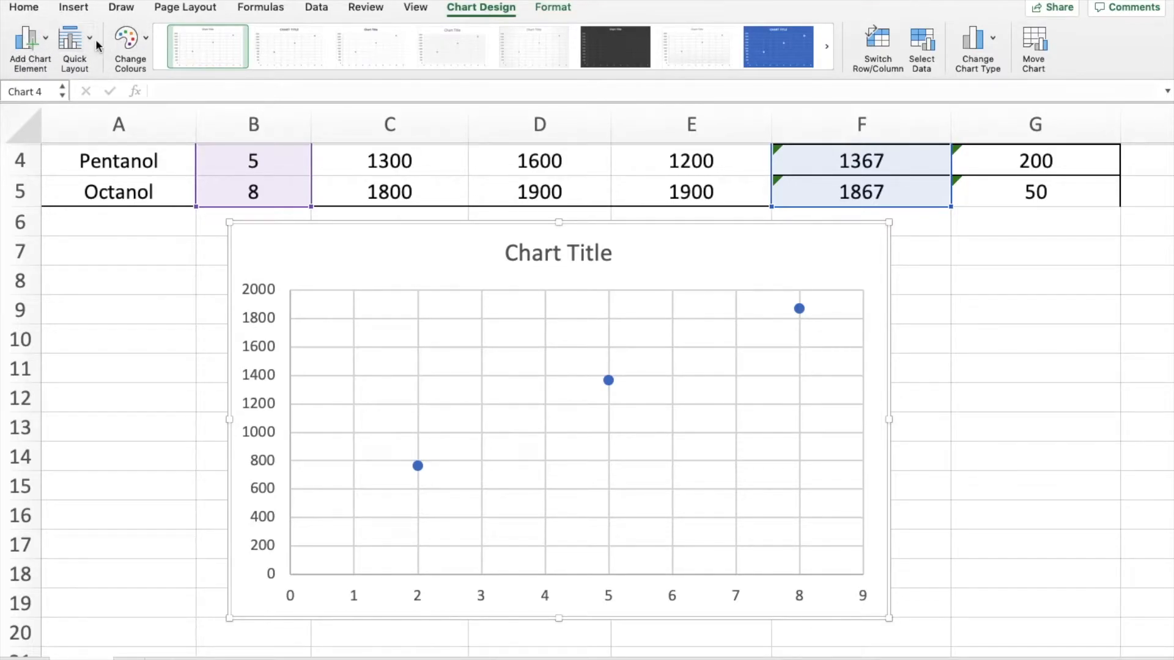
{"action": "left_click", "coordinate": [42, 46]}
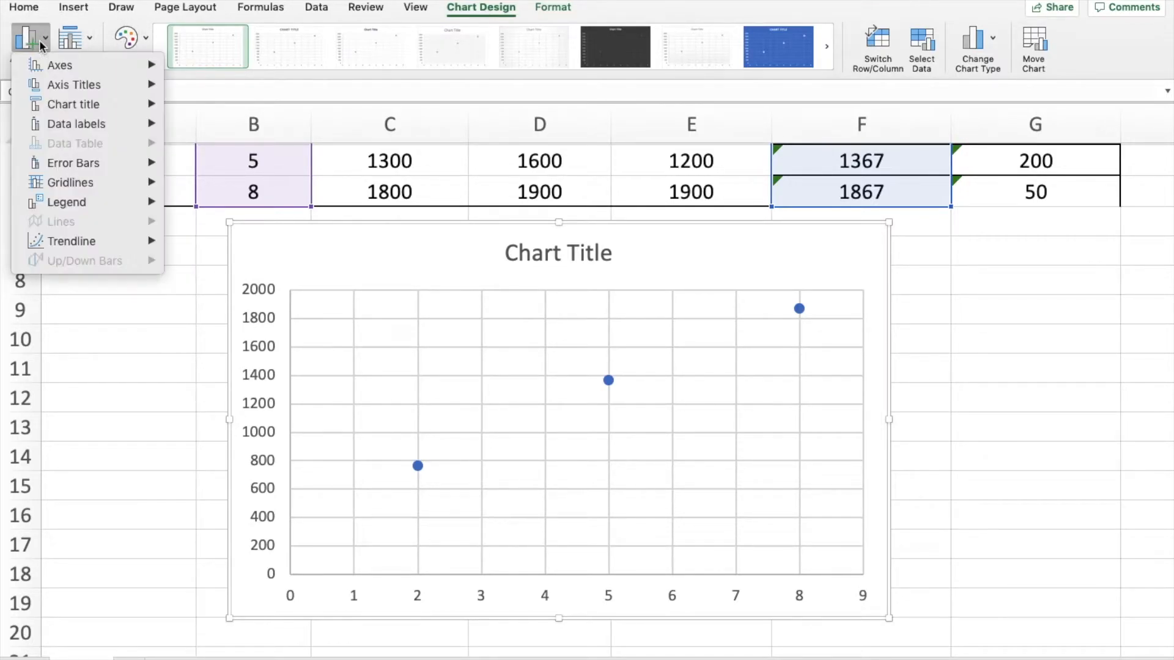
{"action": "mouse_move", "coordinate": [83, 88]}
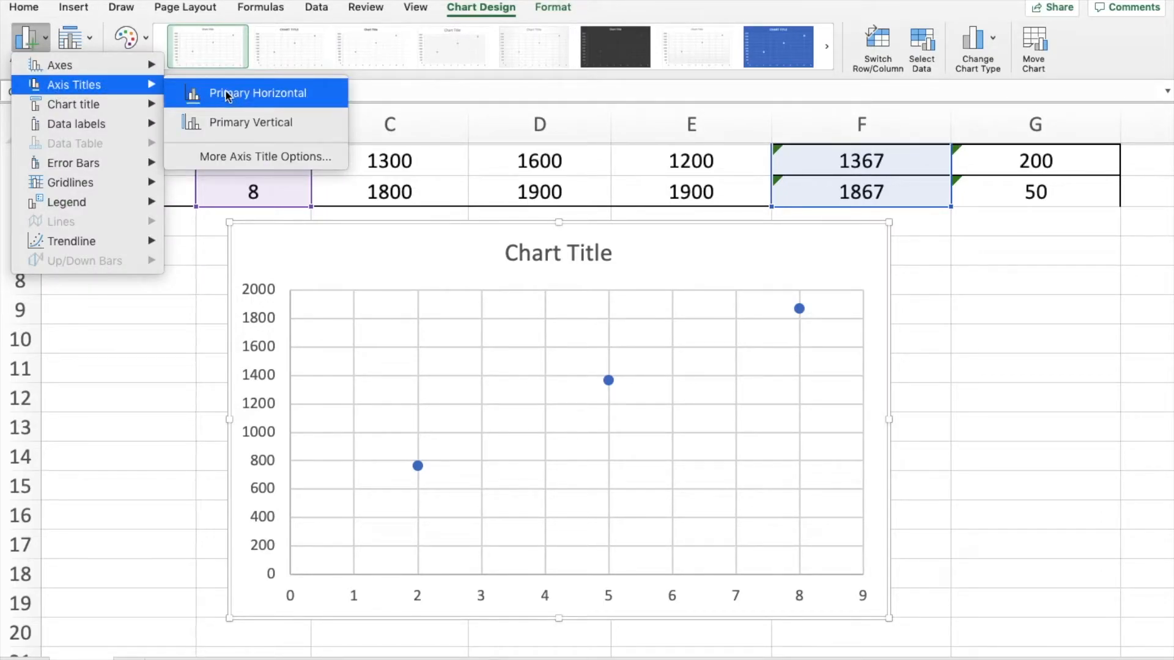
{"action": "mouse_move", "coordinate": [114, 108]}
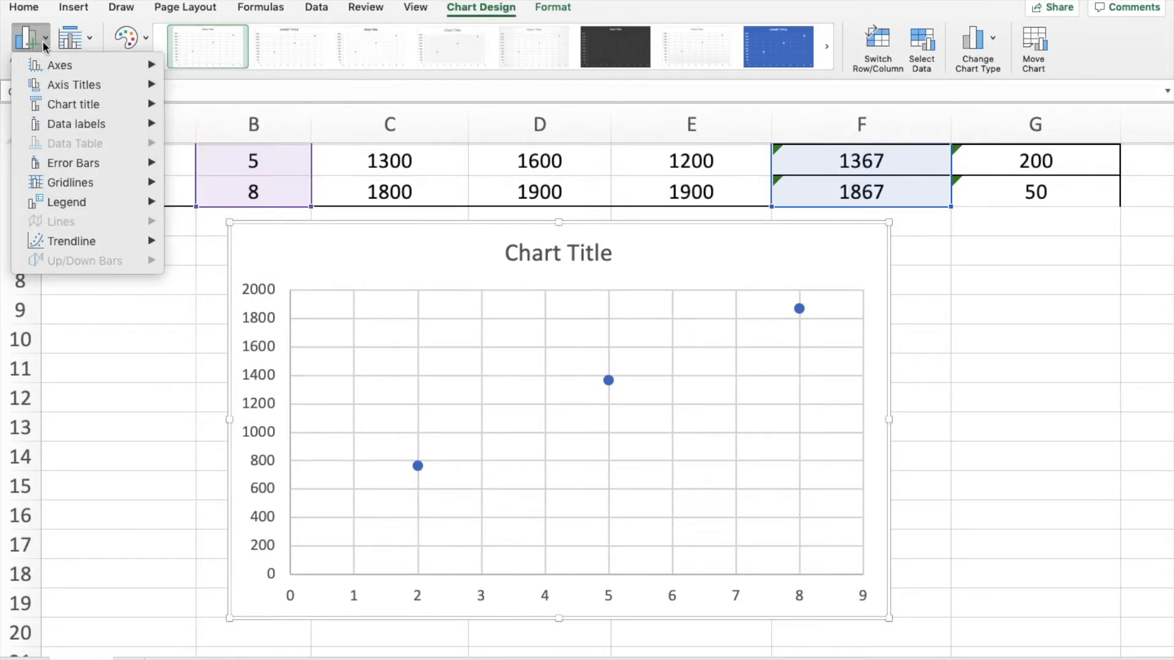
- Apply the first quick layout, with a chart title, axis titles and legend, and delete the legend
{"action": "left_click", "coordinate": [92, 42]}
{"action": "left_click", "coordinate": [86, 44]}
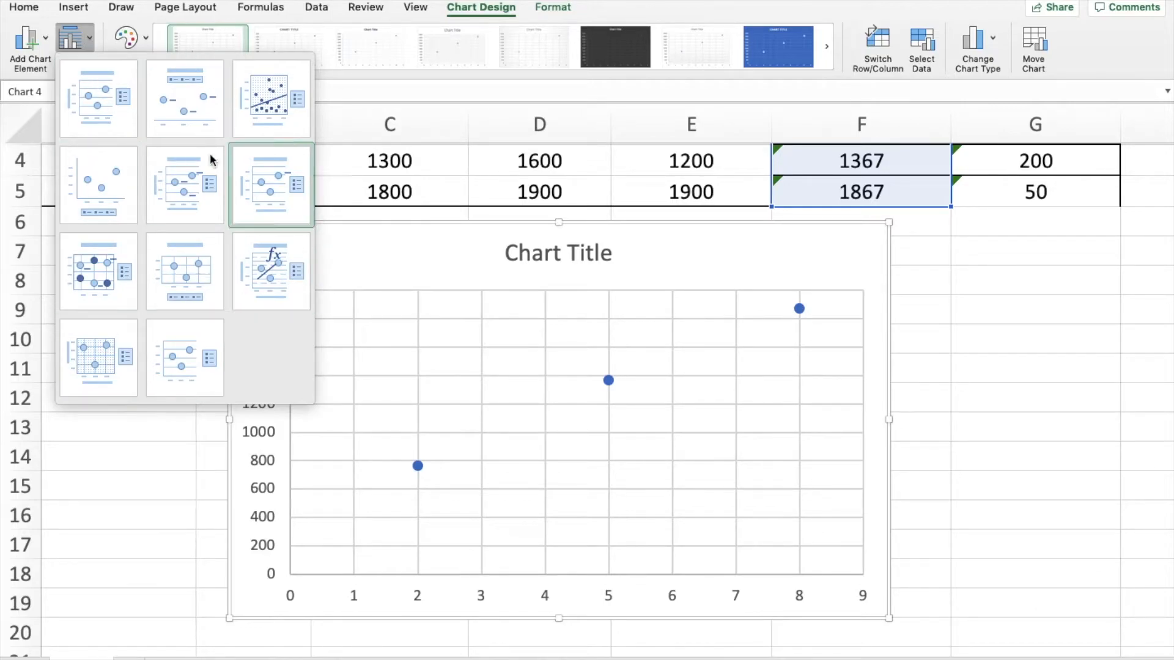
{"action": "left_click", "coordinate": [90, 94]}
{"action": "scroll", "coordinate": [610, 265], "scroll_direction": "down", "scroll_amount": 1}
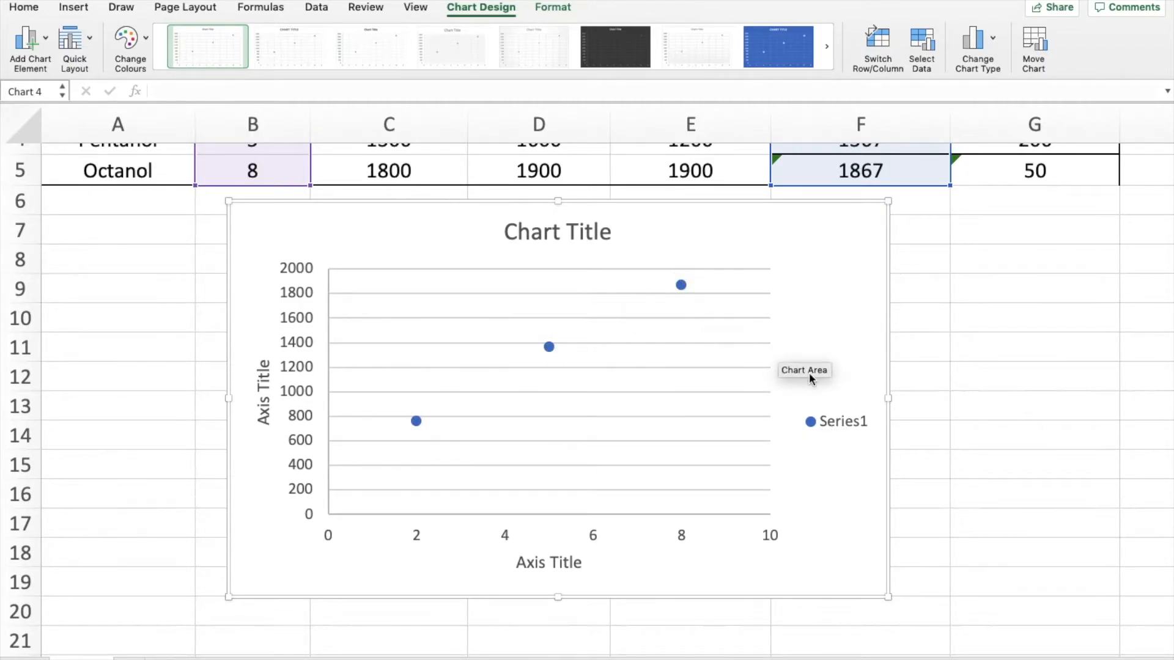
{"action": "left_click", "coordinate": [828, 421]}
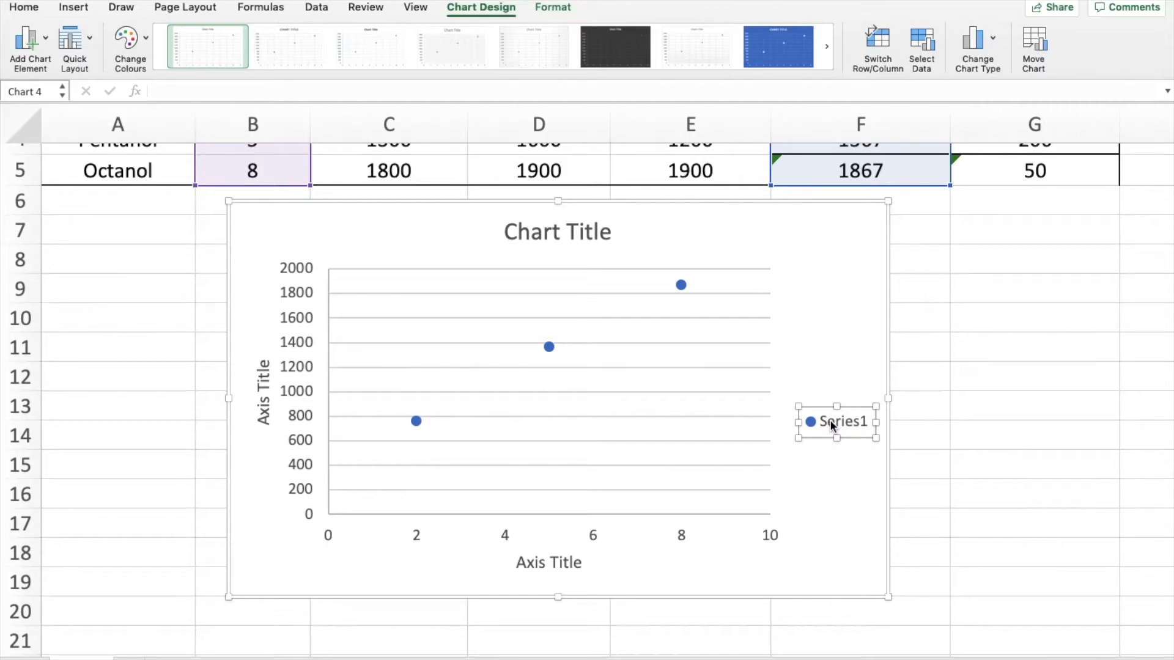
{"action": "key", "text": "Delete"}
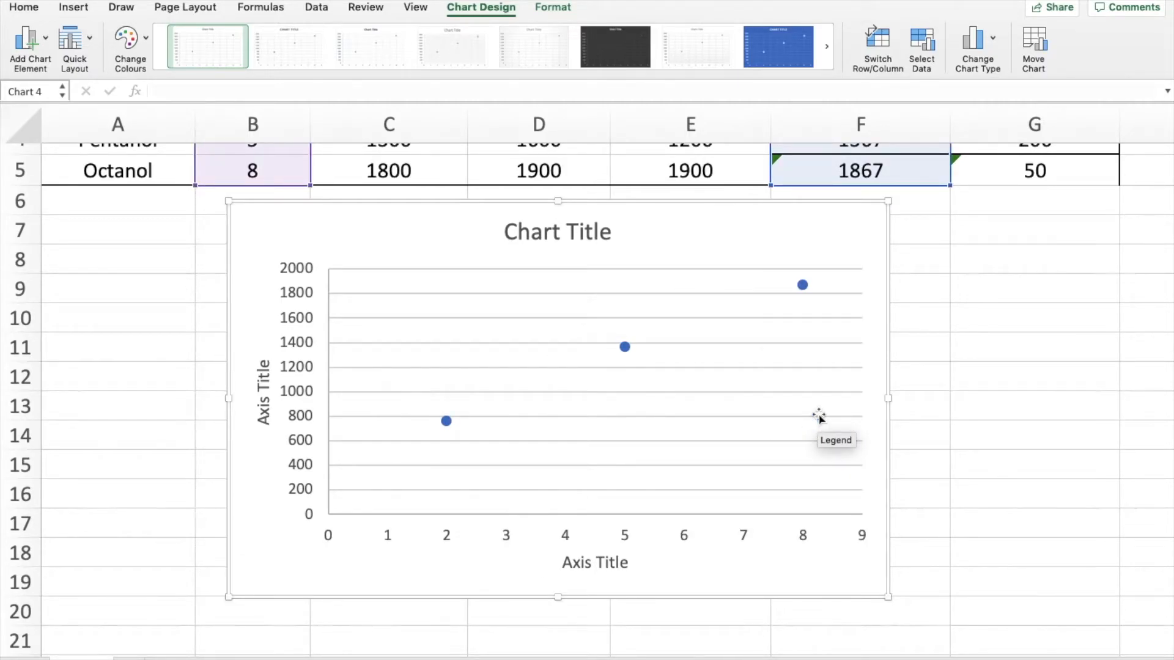
- Set the vertical axis title to "Heat of combustion (kJ/mol)"
{"action": "left_click", "coordinate": [271, 403]}
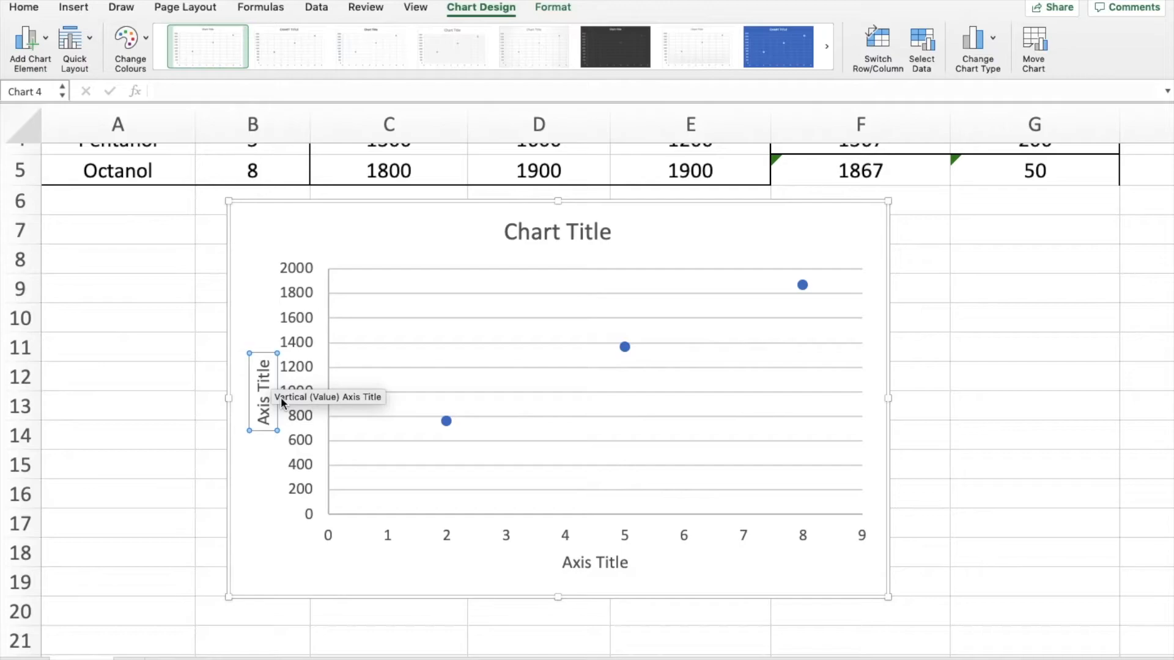
{"action": "triple_click", "coordinate": [264, 401]}
{"action": "key", "text": "BackSpace"}
{"action": "type", "text": "Heat of co"}
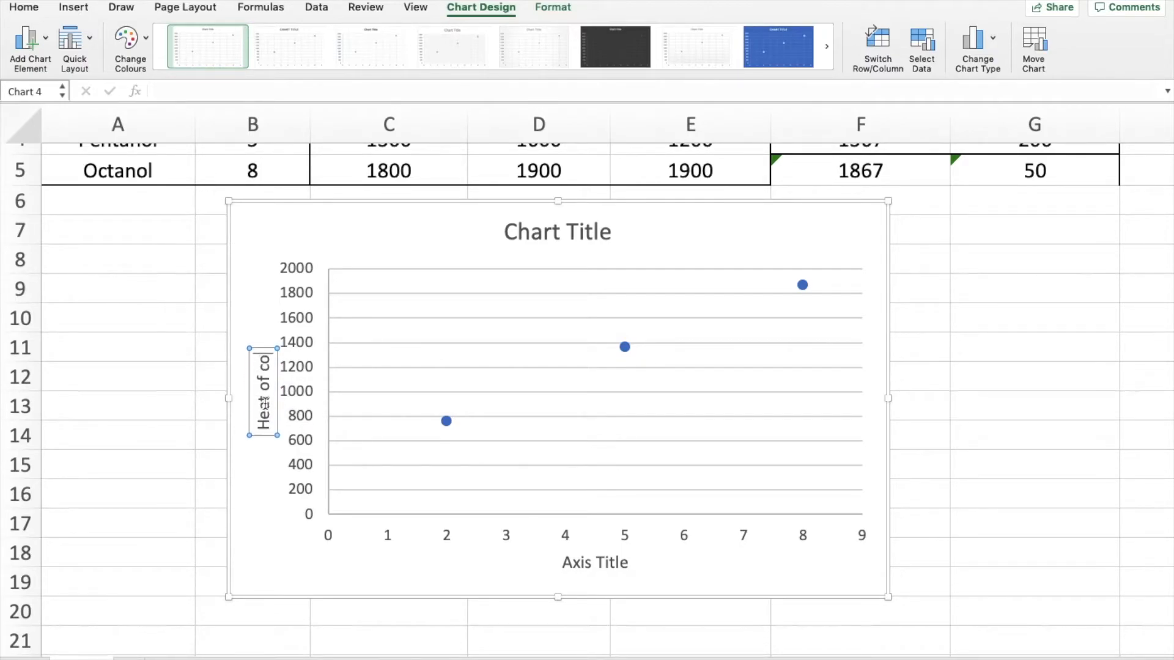
{"action": "type", "text": "mbustion"}
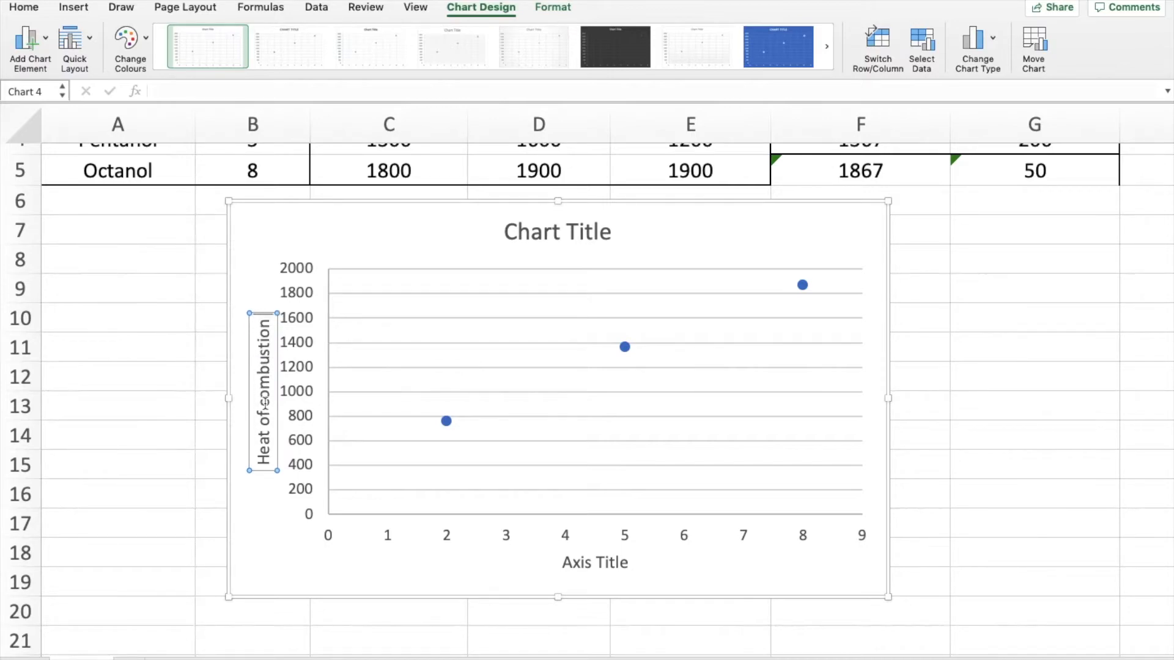
{"action": "type", "text": " (kj/m"}
{"action": "key", "text": "BackSpace"}
{"action": "key", "text": "BackSpace"}
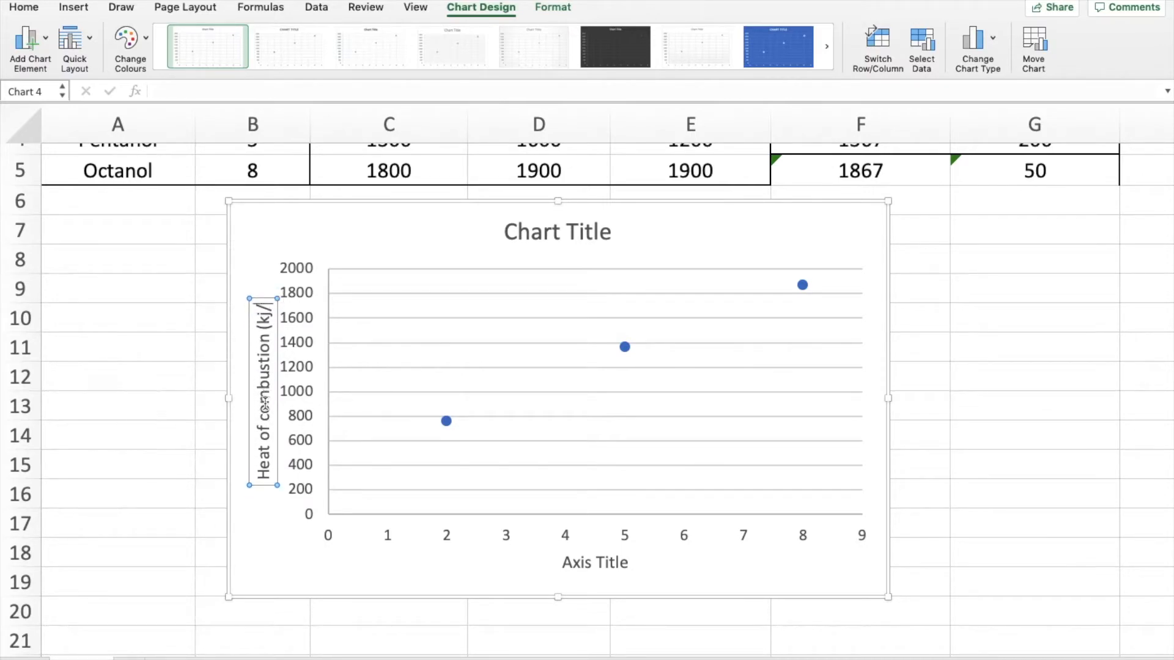
{"action": "key", "text": "BackSpace"}
{"action": "type", "text": "J"}
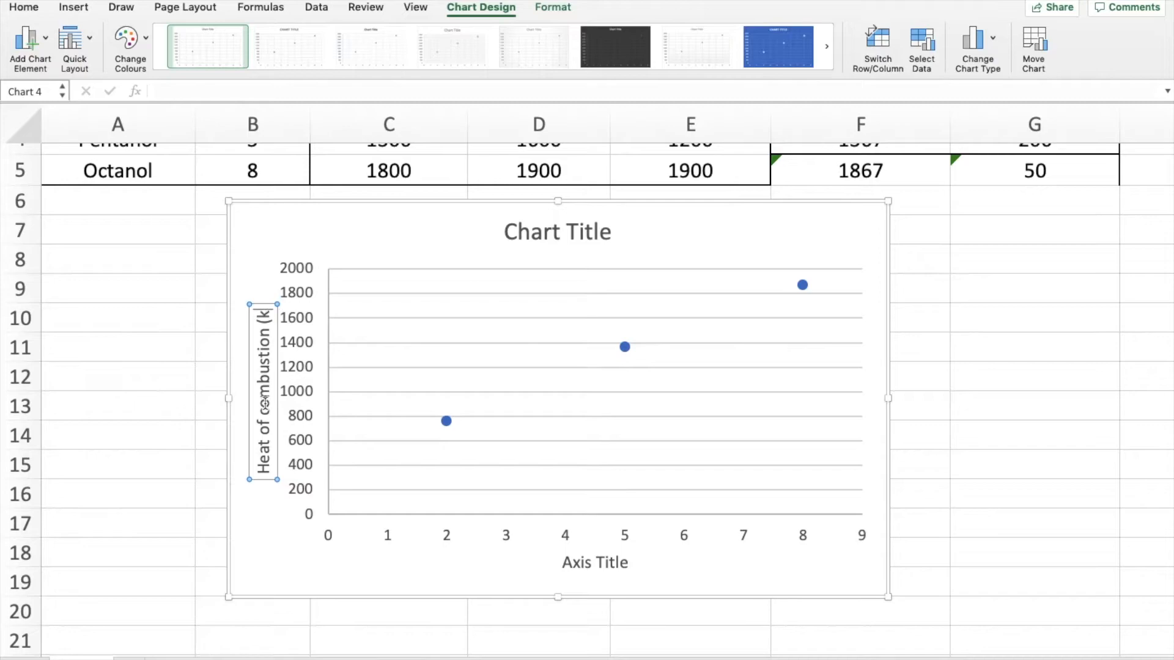
{"action": "type", "text": "/mol)"}
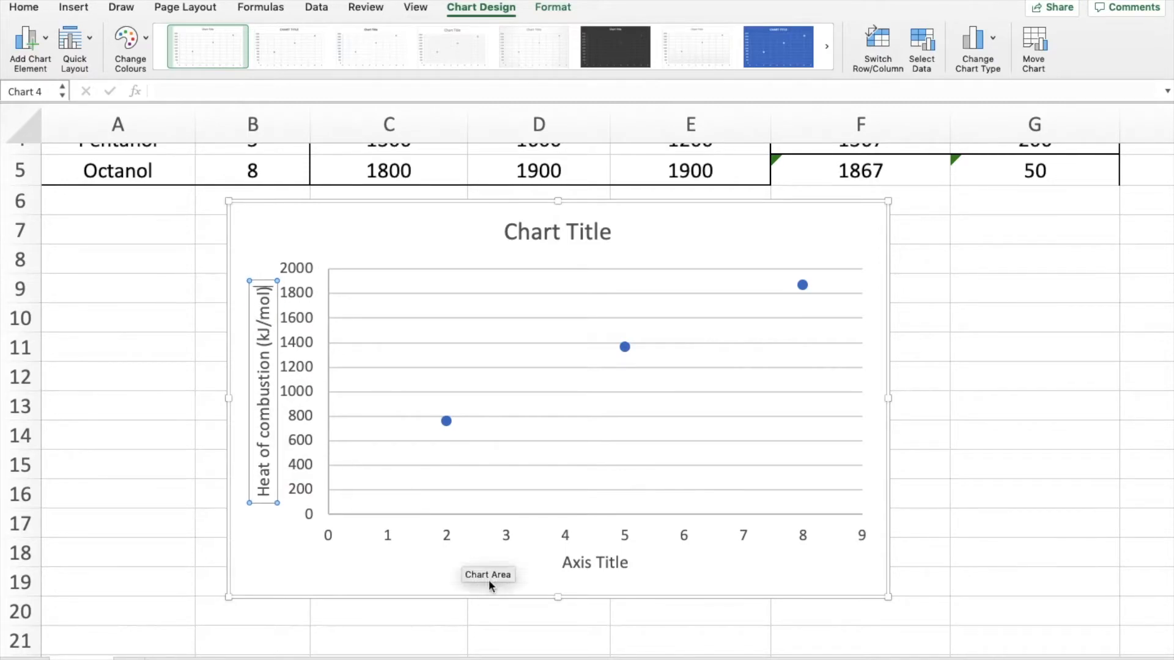
- Set the horizontal axis title to "Number of carbons"
{"action": "left_click", "coordinate": [601, 554]}
{"action": "triple_click", "coordinate": [601, 554]}
{"action": "type", "text": "Num"}
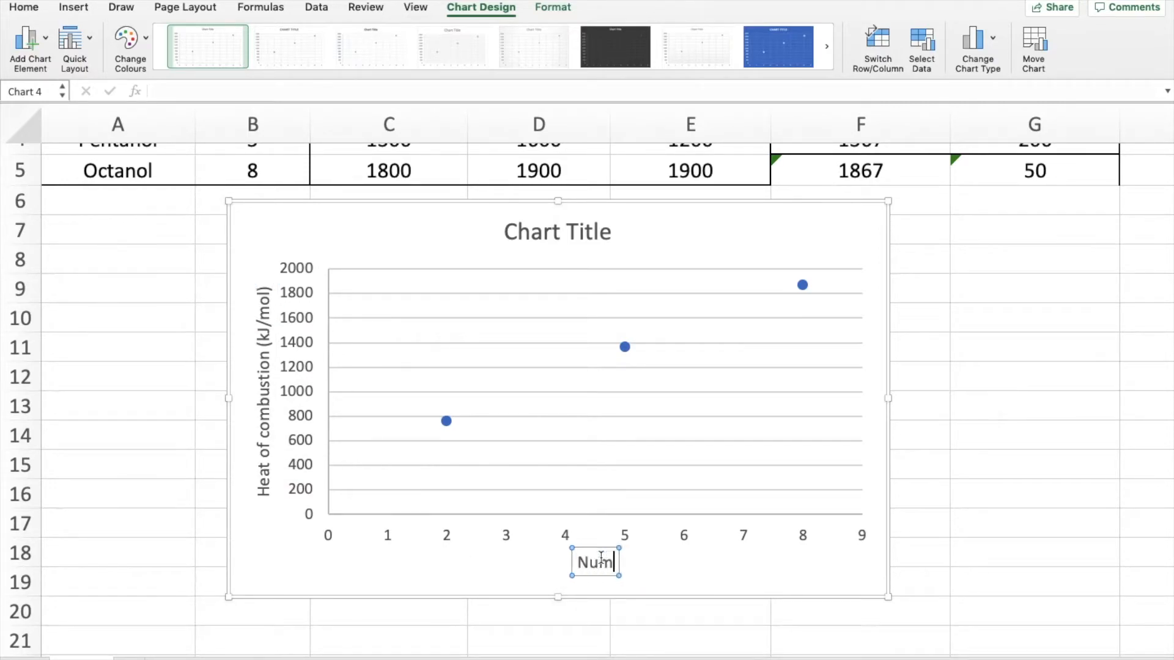
{"action": "type", "text": "ber of carbons"}
- Delete the placeholder title above the scatter chart's plot area
{"action": "left_click", "coordinate": [579, 230]}
{"action": "left_click", "coordinate": [560, 228]}
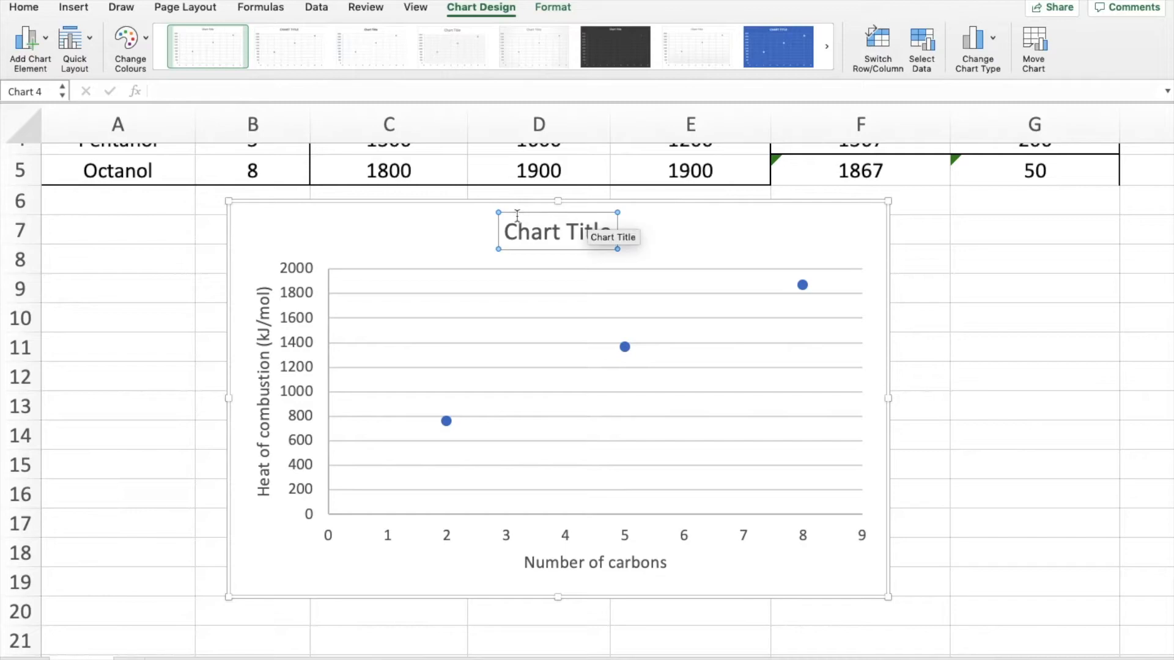
{"action": "key", "text": "Escape"}
{"action": "key", "text": "Delete"}
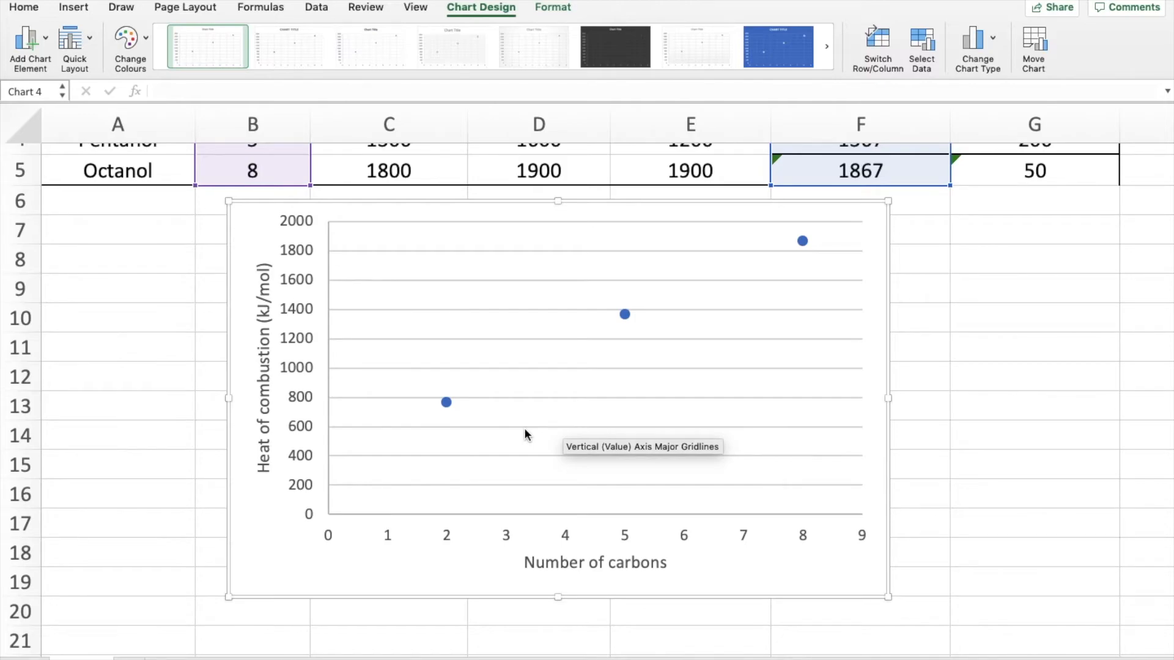
- Move the scatter chart to the sheet's left edge, starting around row 9, and deselect it
{"action": "scroll", "coordinate": [523, 427], "scroll_direction": "down", "scroll_amount": 5}
{"action": "scroll", "coordinate": [512, 407], "scroll_direction": "up", "scroll_amount": 5}
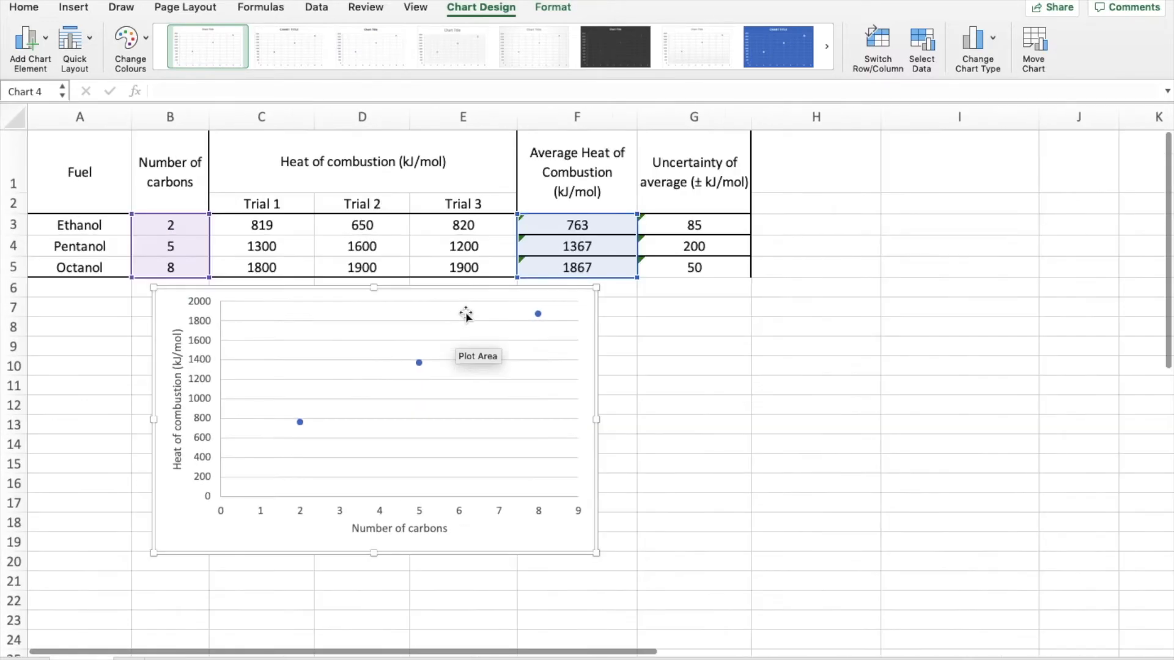
{"action": "left_click_drag", "start_coordinate": [597, 383], "coordinate": [416, 428]}
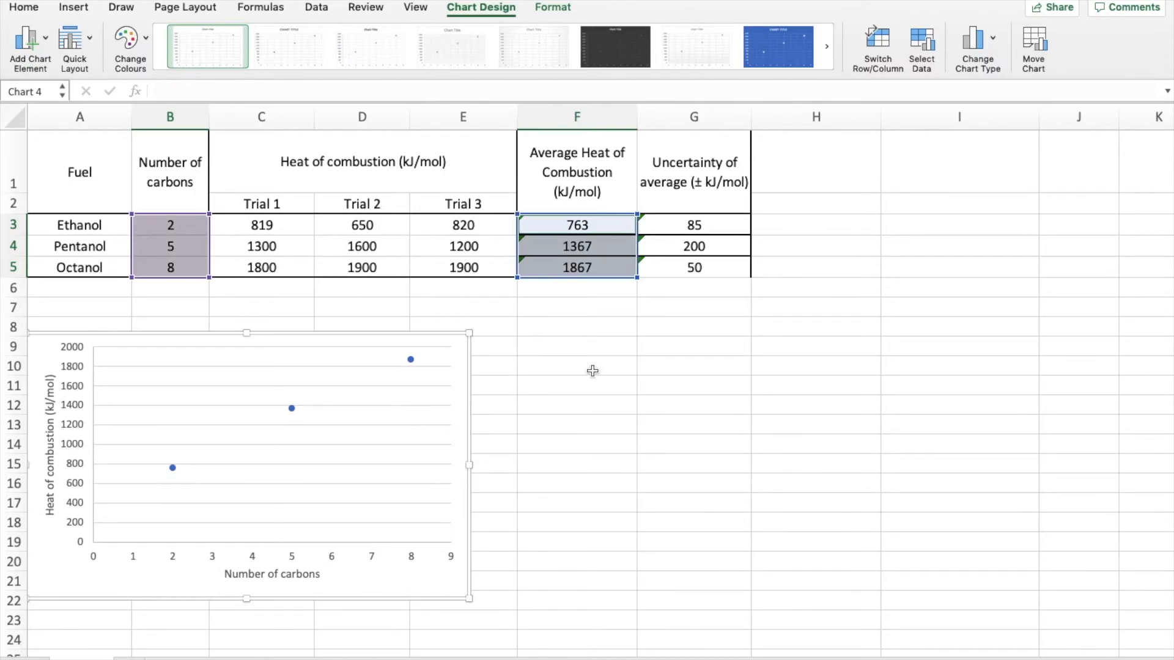
{"action": "left_click", "coordinate": [593, 366]}
- Insert a 2-D clustered column chart of the average heats of combustion in F3:F5 against the fuel names in A3:A5
{"action": "left_click", "coordinate": [175, 225]}
{"action": "left_click_drag", "start_coordinate": [174, 224], "coordinate": [173, 268]}
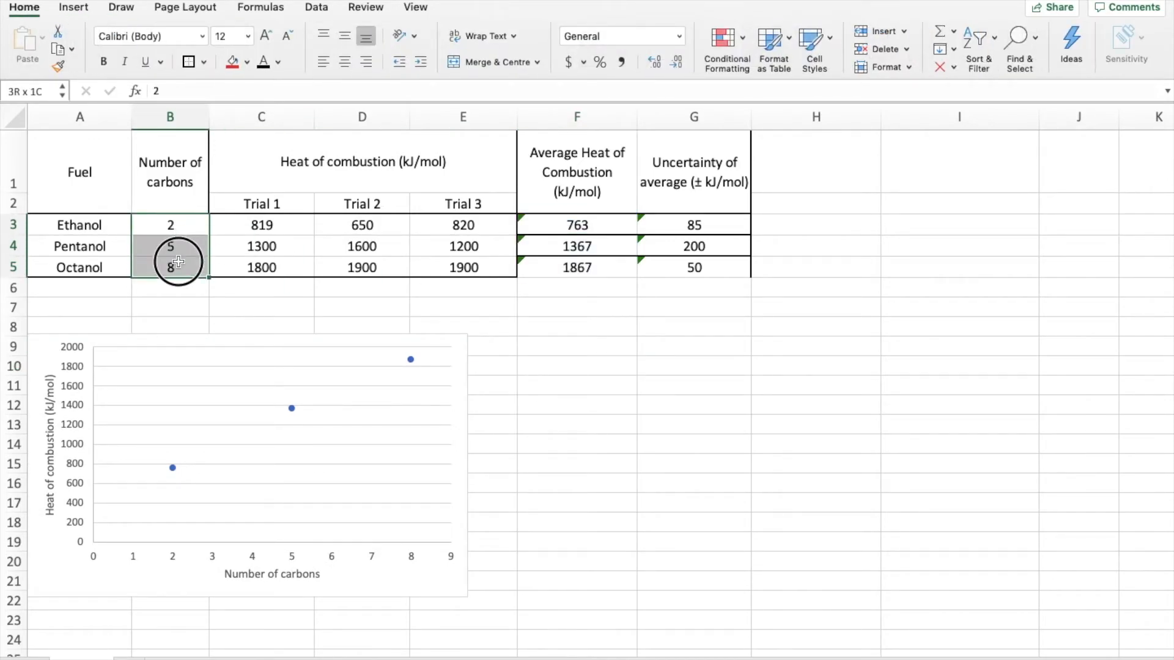
{"action": "left_click_drag", "start_coordinate": [96, 228], "coordinate": [94, 266]}
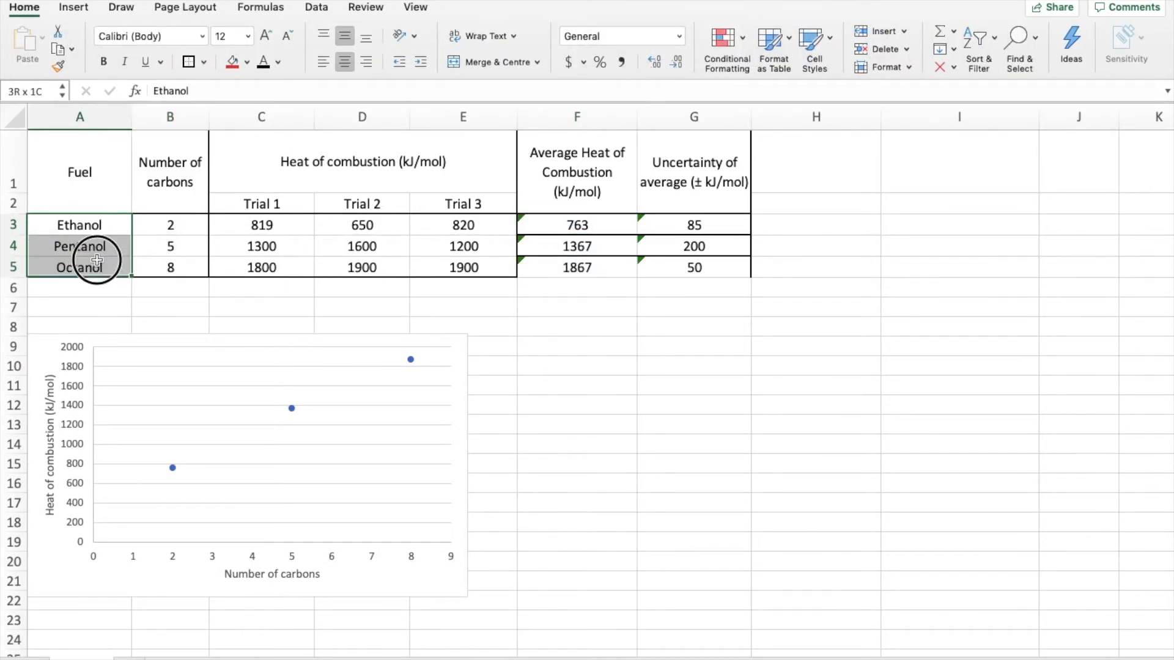
{"action": "left_click_drag", "start_coordinate": [557, 227], "coordinate": [557, 265]}
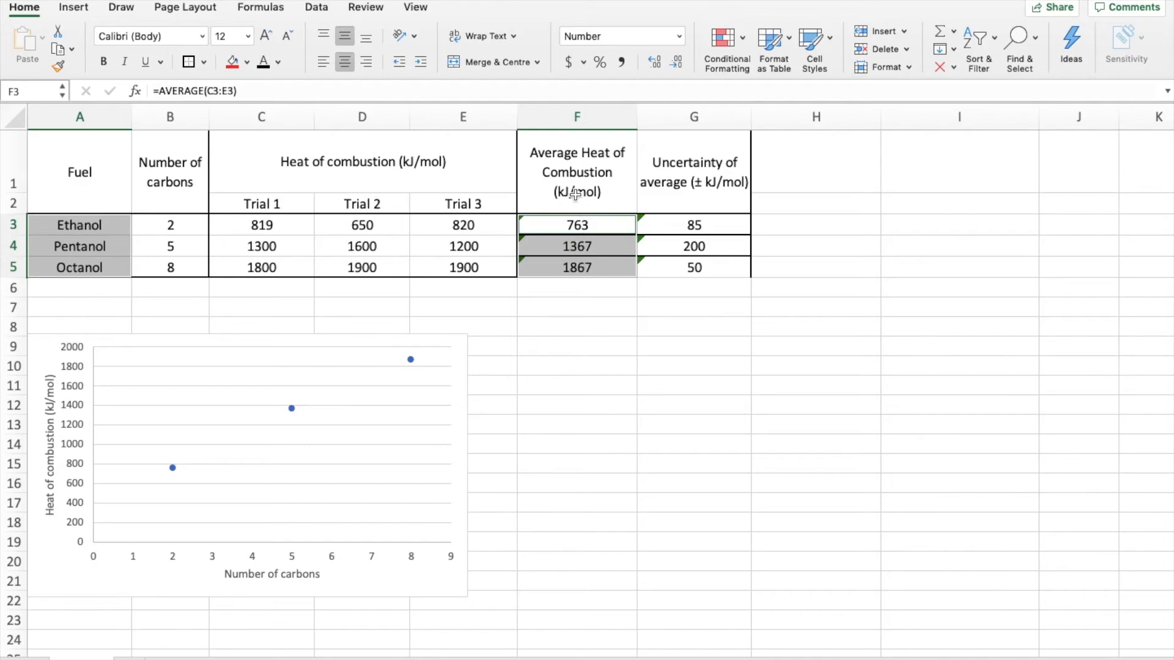
{"action": "left_click", "coordinate": [78, 8]}
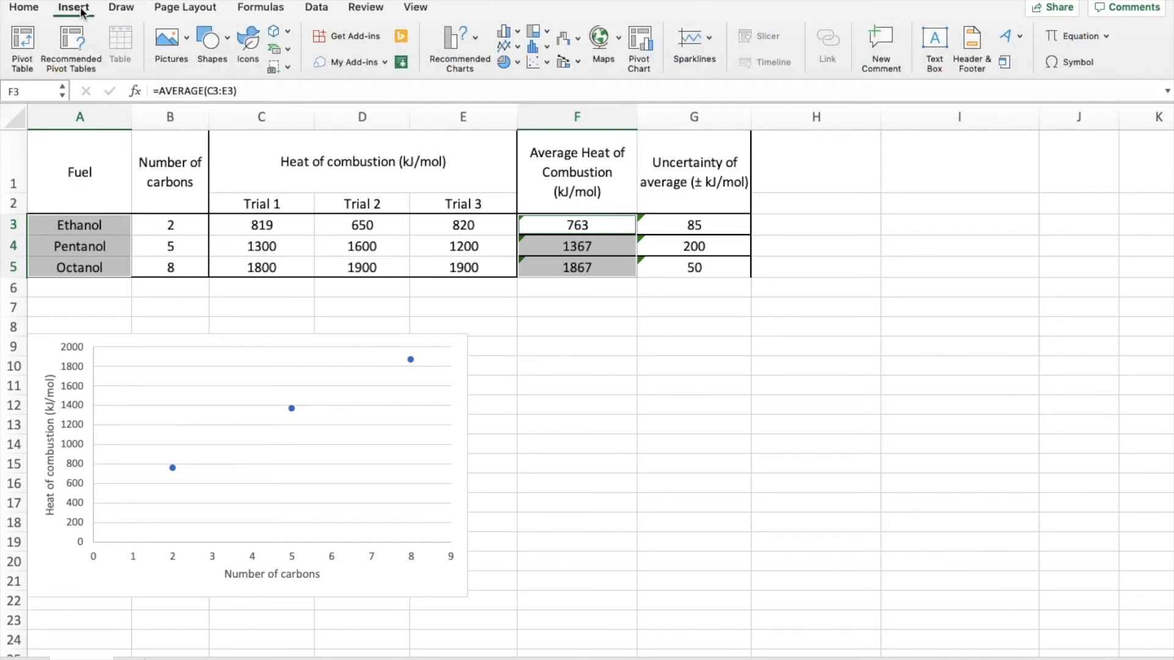
{"action": "left_click", "coordinate": [505, 32]}
{"action": "left_click", "coordinate": [552, 115]}
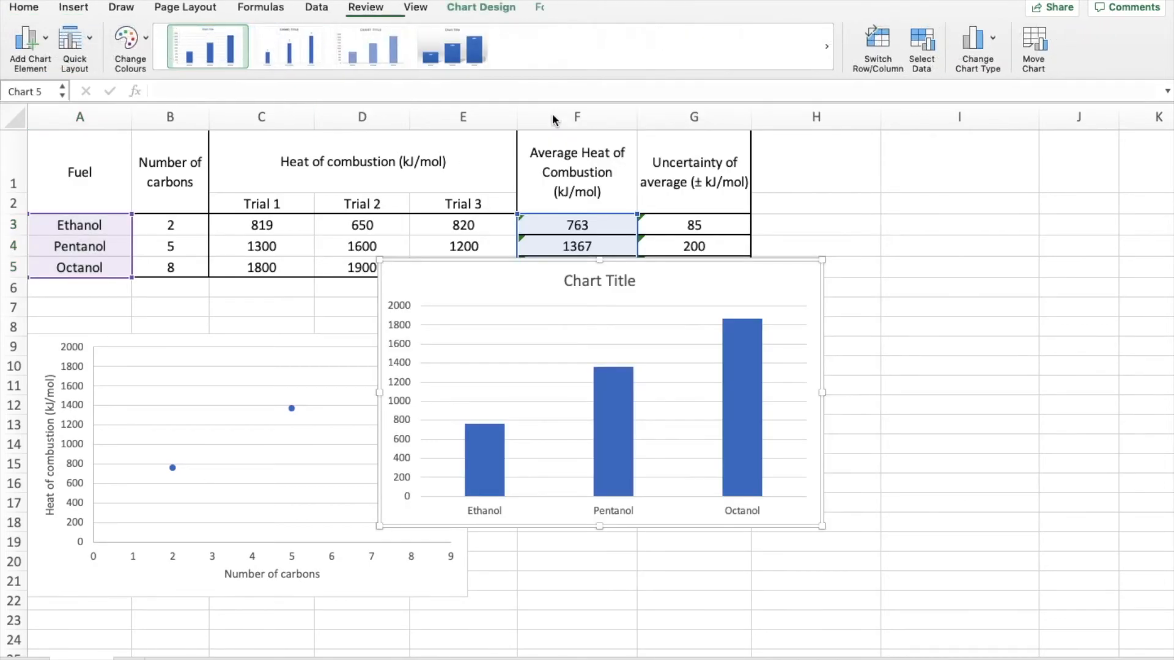
- Compare both charts' horizontal axes and place the column chart just right of the scatter chart, starting around row 8
{"action": "left_click_drag", "start_coordinate": [783, 265], "coordinate": [904, 308]}
{"action": "left_click", "coordinate": [599, 561]}
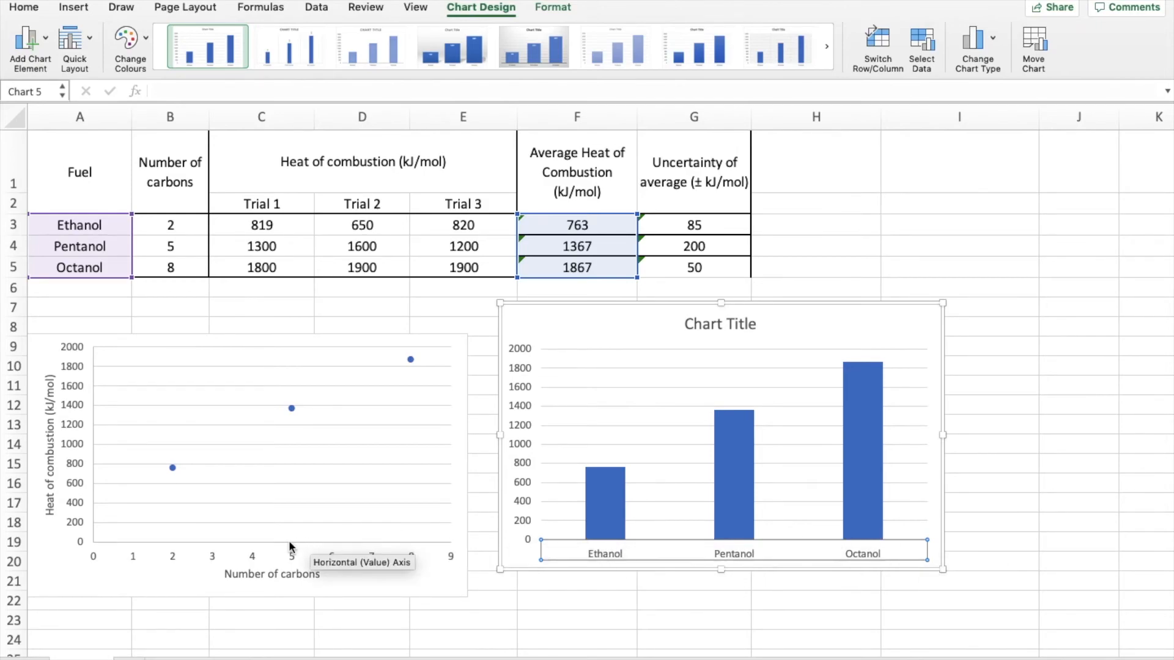
{"action": "left_click", "coordinate": [171, 560]}
{"action": "left_click", "coordinate": [171, 560]}
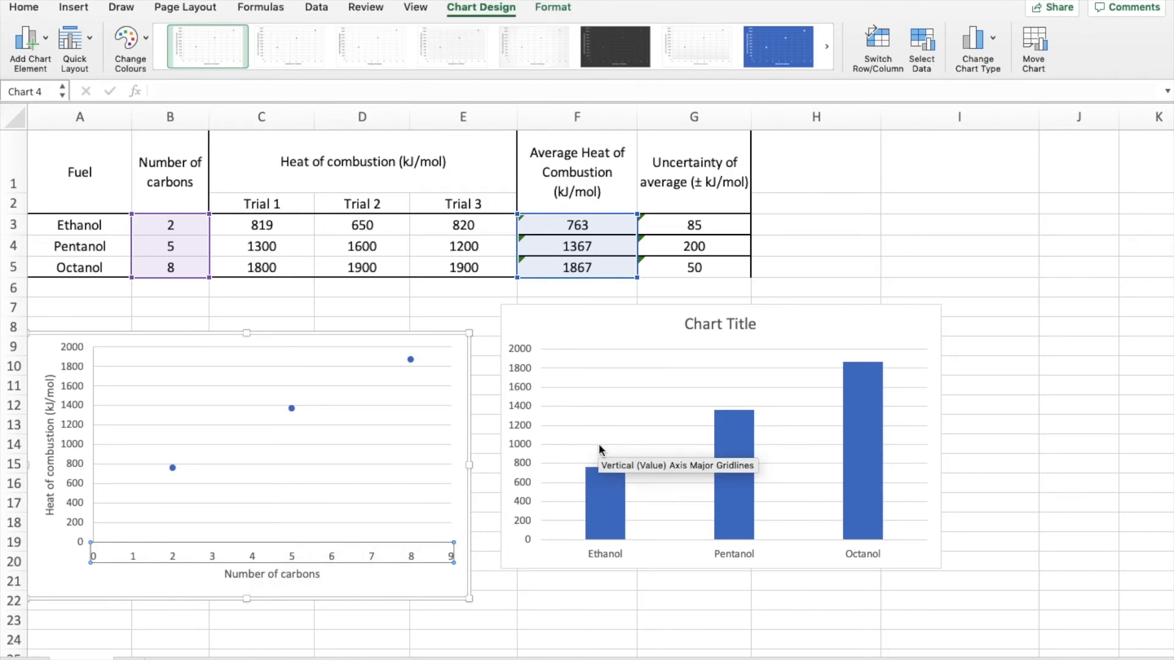
{"action": "left_click", "coordinate": [548, 553]}
{"action": "left_click_drag", "start_coordinate": [703, 304], "coordinate": [686, 323]}
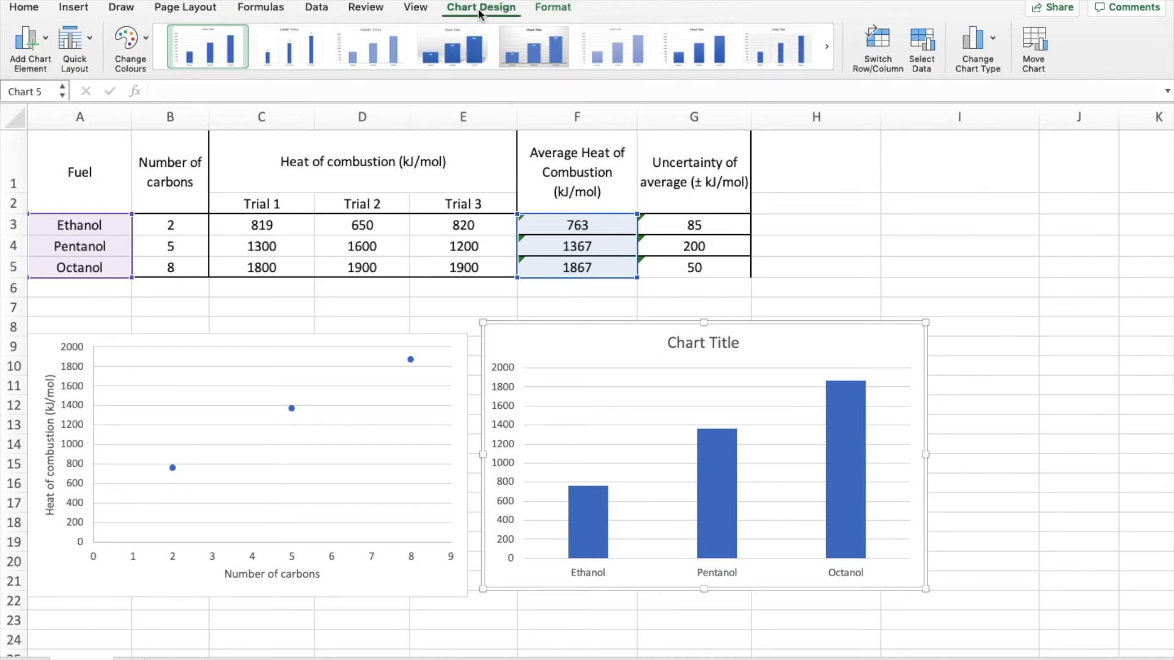
- Set the column chart's horizontal category axis labels to the fuel names in Sheet1 A3:A5 and apply the data source
{"action": "left_click", "coordinate": [924, 40]}
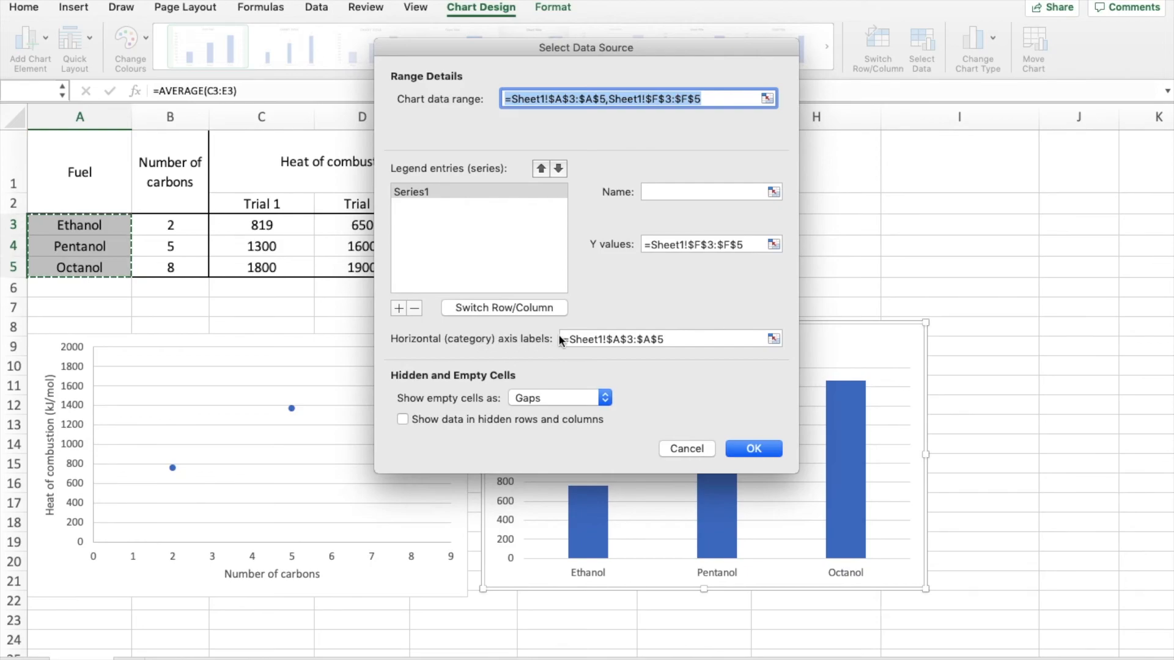
{"action": "left_click", "coordinate": [774, 340]}
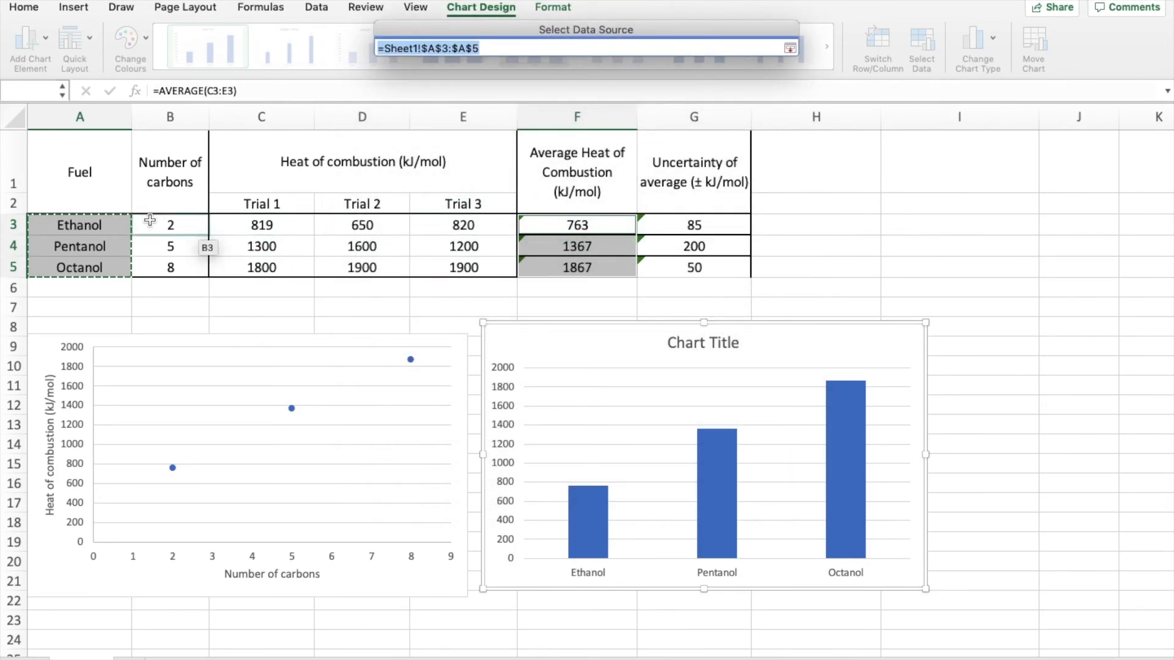
{"action": "left_click_drag", "start_coordinate": [109, 231], "coordinate": [110, 277]}
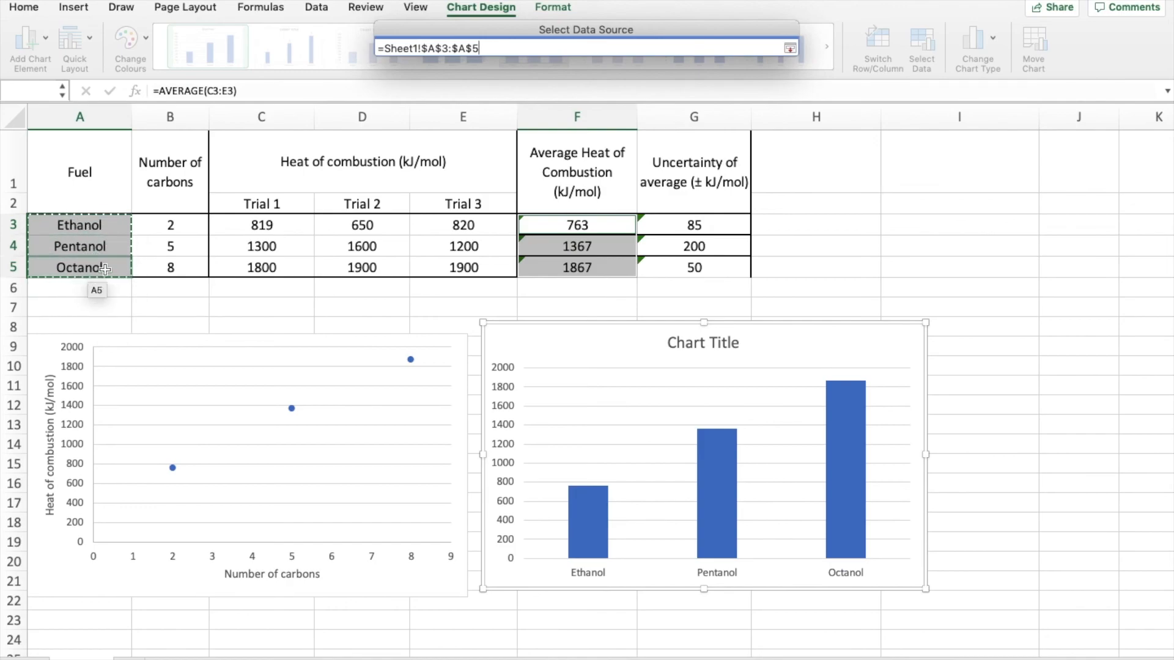
{"action": "key", "text": "Return"}
{"action": "left_click", "coordinate": [763, 450]}
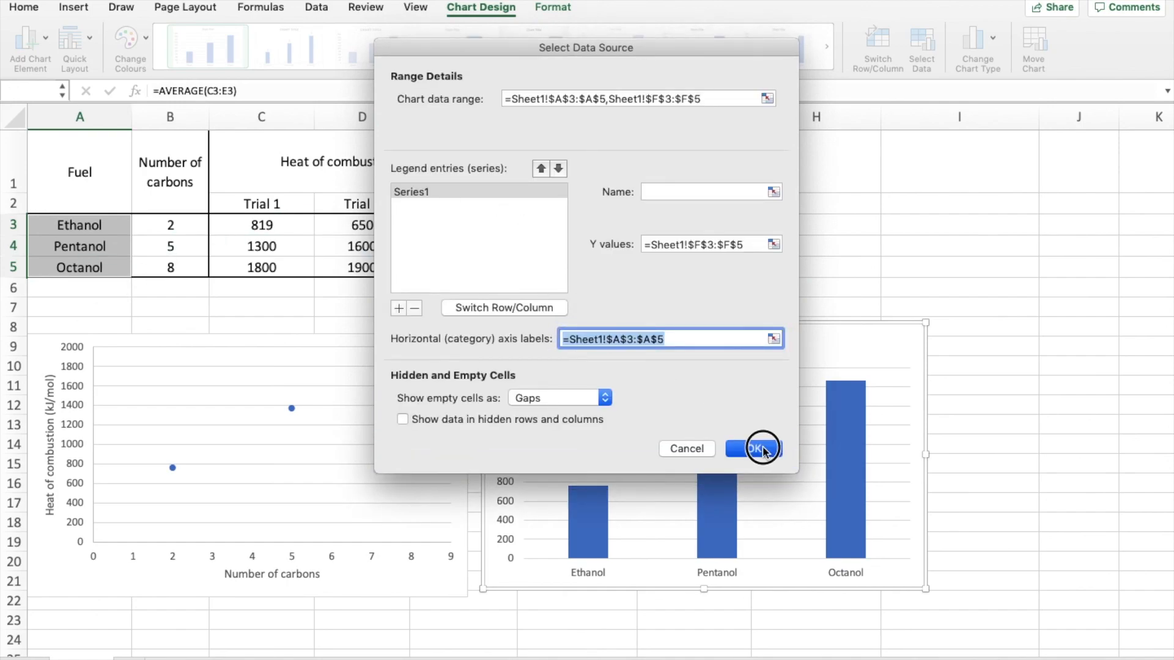